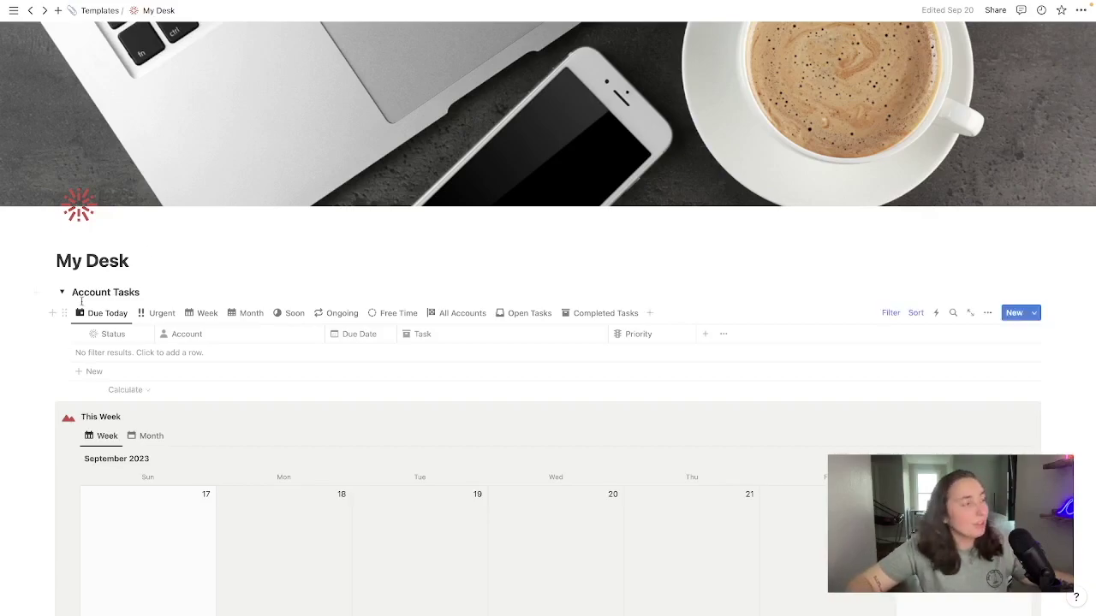
# - Look over the My Desk page, including the account tasks, the This Week calendar's month view, the links and the to-do sections
pyautogui.scroll(-2, 274, 245)
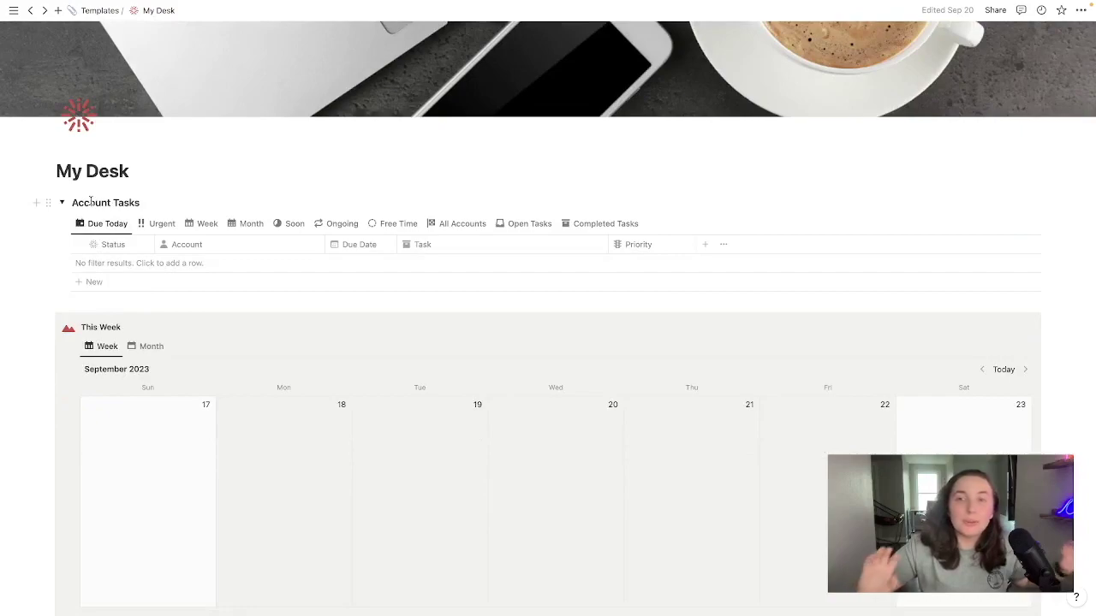
pyautogui.scroll(-3, 93, 226)
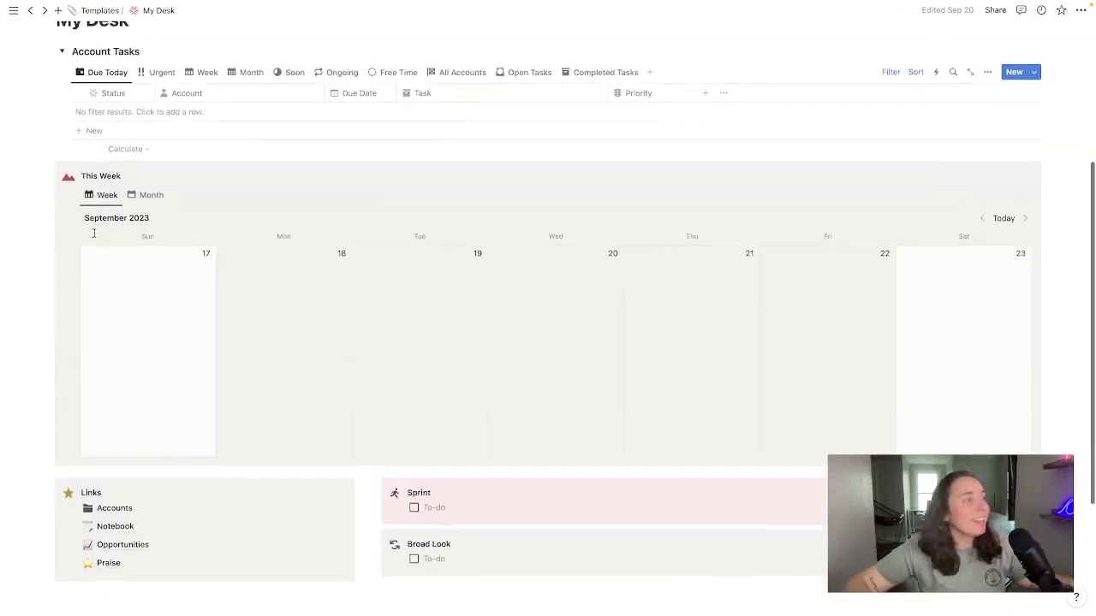
pyautogui.scroll(-1, 92, 232)
pyautogui.click(145, 157)
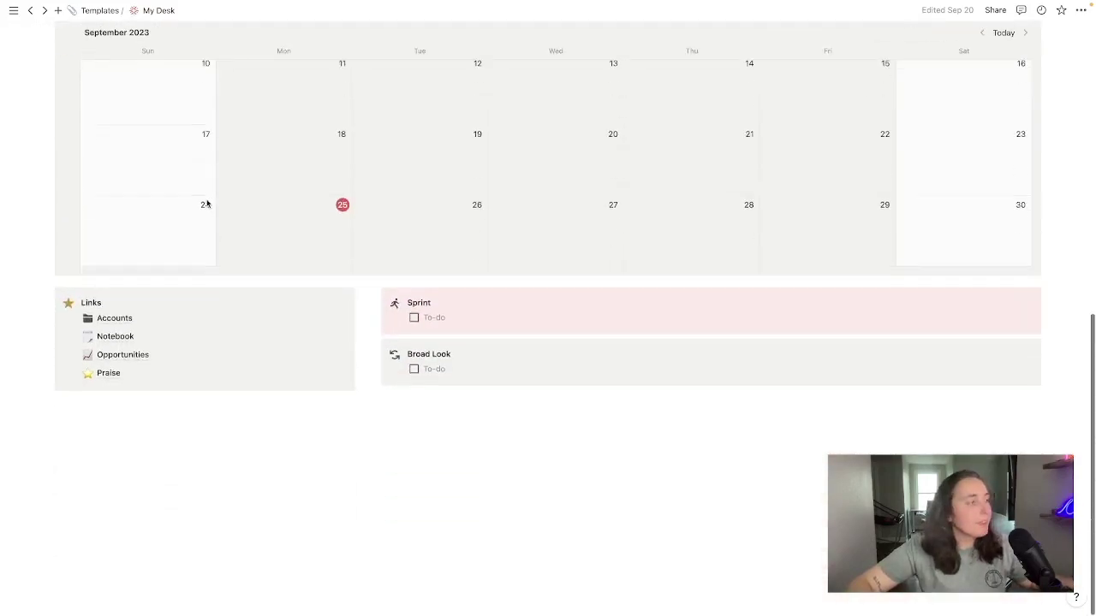
pyautogui.scroll(-5, 208, 203)
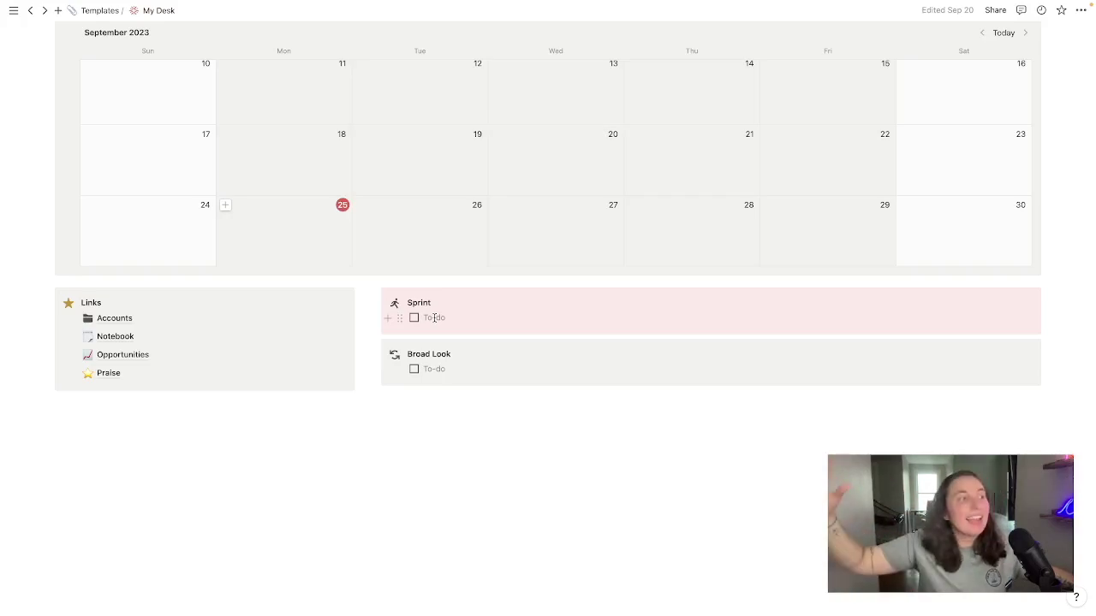
pyautogui.scroll(3, 452, 288)
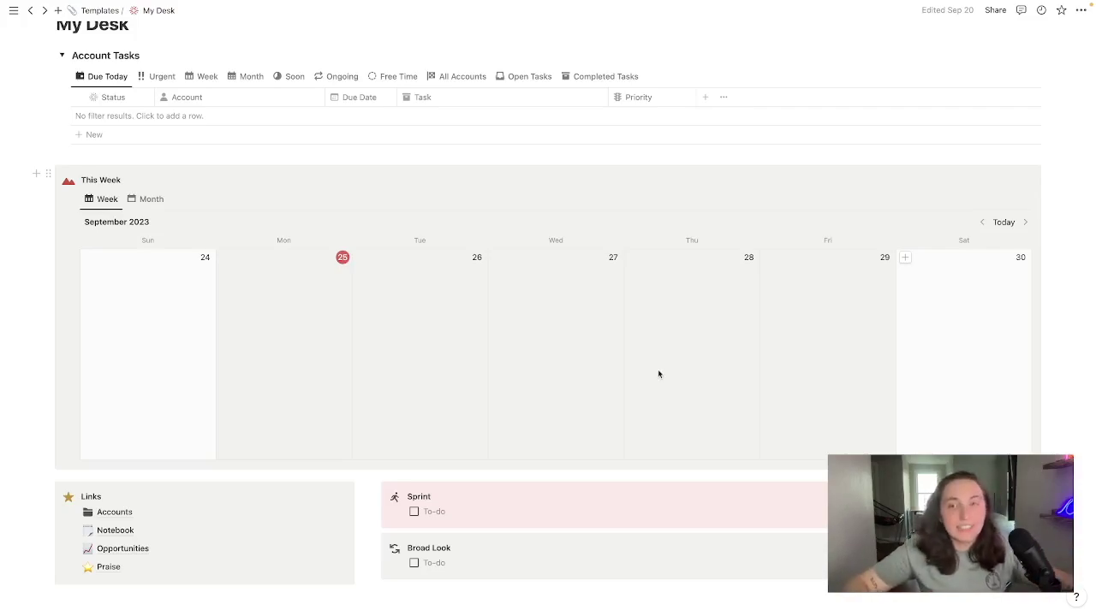
# - Create a Weekly Team Meeting entry from its template in the This Week calendar and date it 09/25/2023
pyautogui.moveTo(1027, 201)
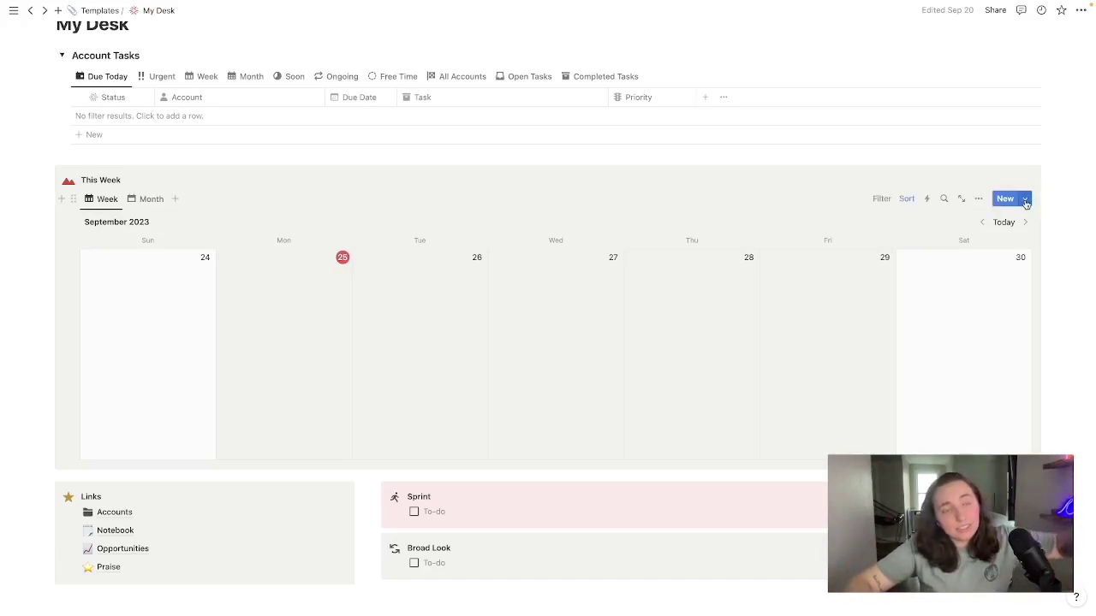
pyautogui.click(1025, 201)
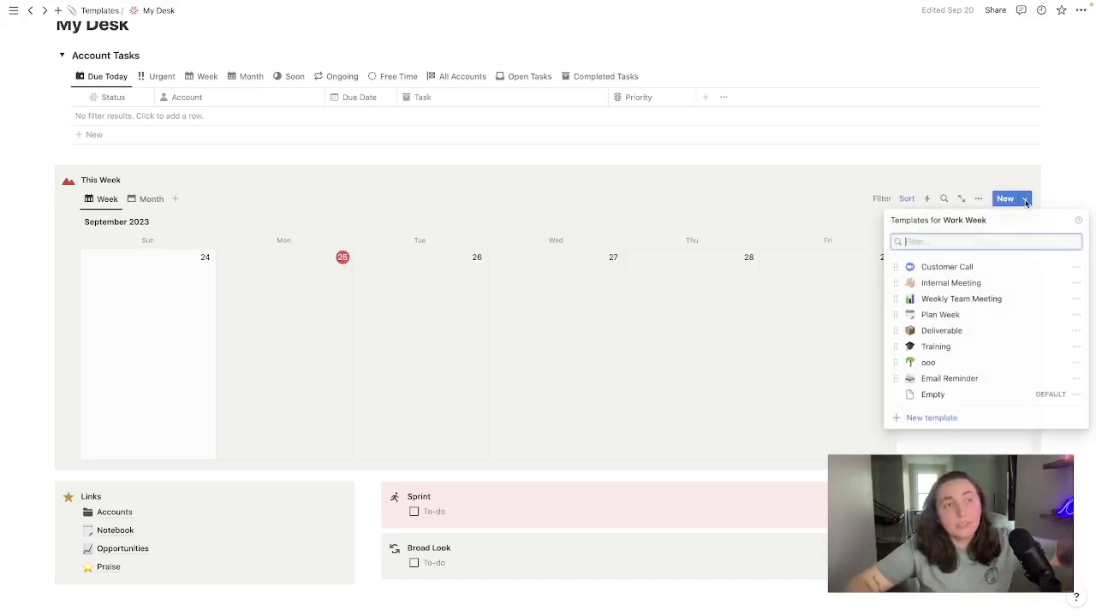
pyautogui.click(1015, 304)
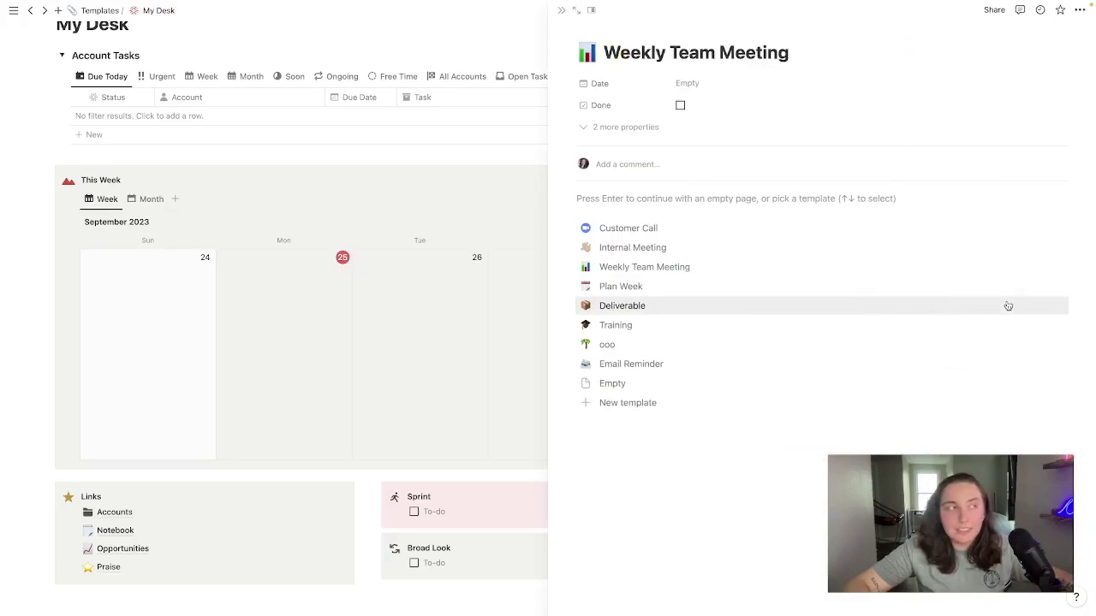
pyautogui.click(686, 90)
pyautogui.click(711, 240)
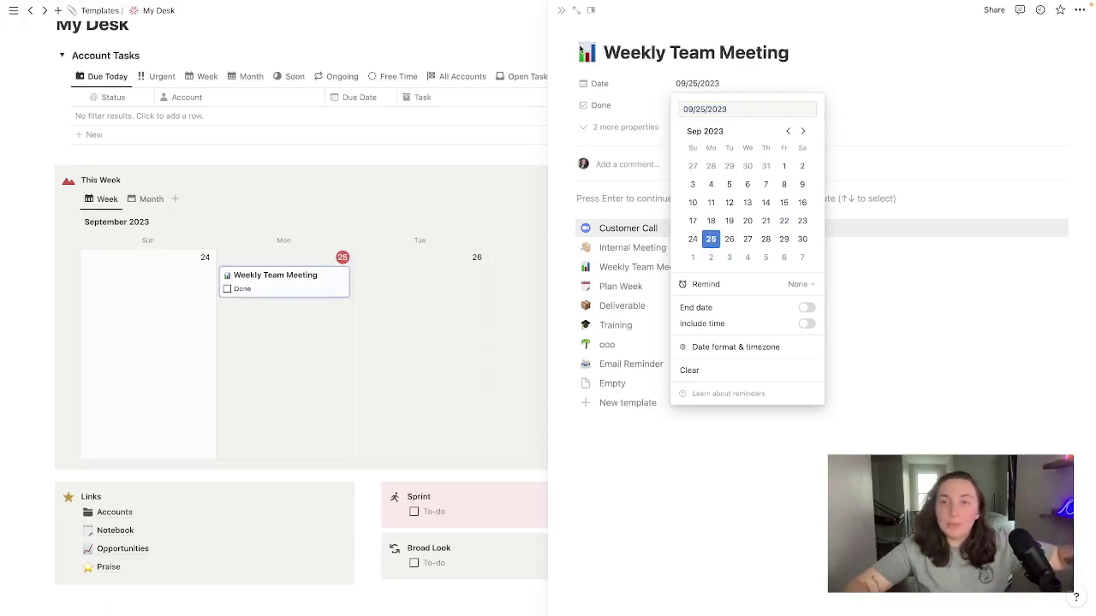
pyautogui.press('Escape')
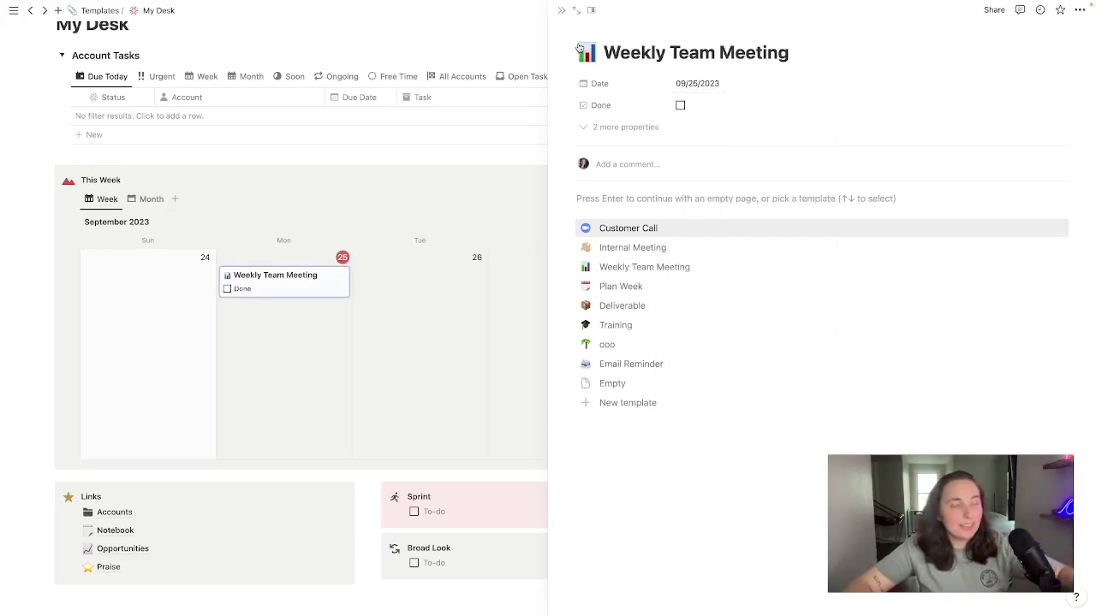
pyautogui.press('Escape')
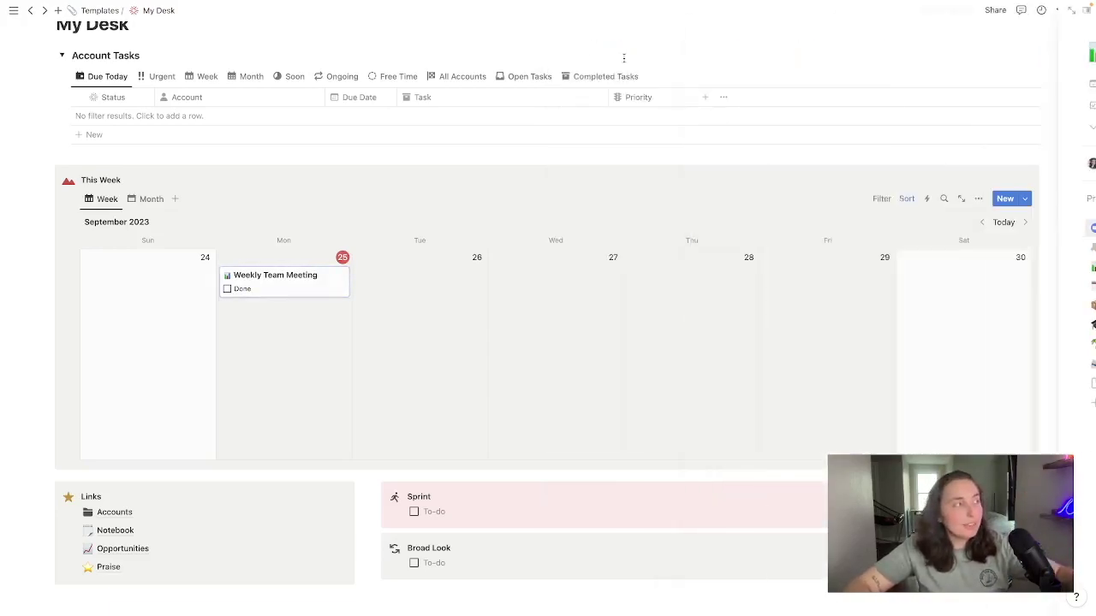
# - Reschedule the Weekly Team Meeting to September 26 in the calendar's month view and return to the week view
pyautogui.click(151, 199)
pyautogui.scroll(-3, 394, 299)
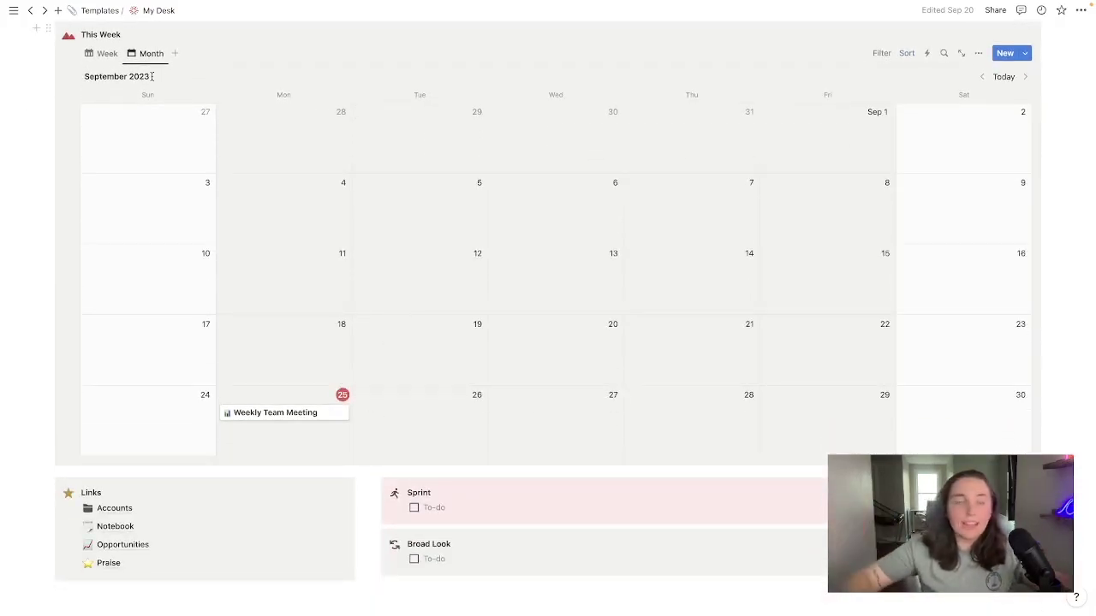
pyautogui.moveTo(296, 419); pyautogui.dragTo(401, 399)
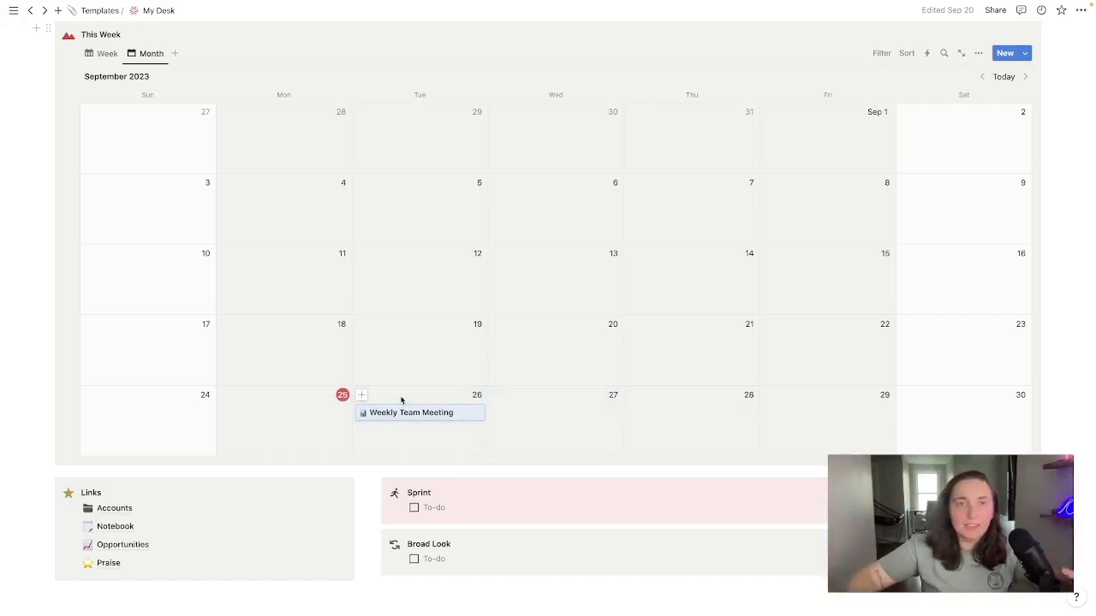
pyautogui.click(103, 53)
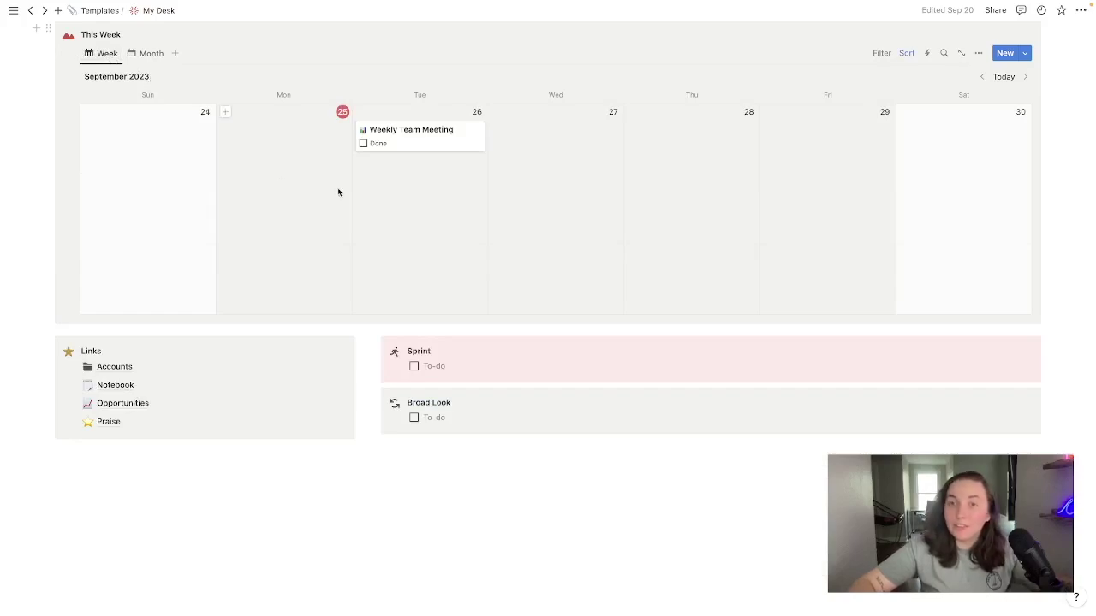
# - Open the Weekly Team Meeting entry, start an empty page body with the text "notes" and close it
pyautogui.scroll(1, 337, 191)
pyautogui.scroll(-1, 540, 264)
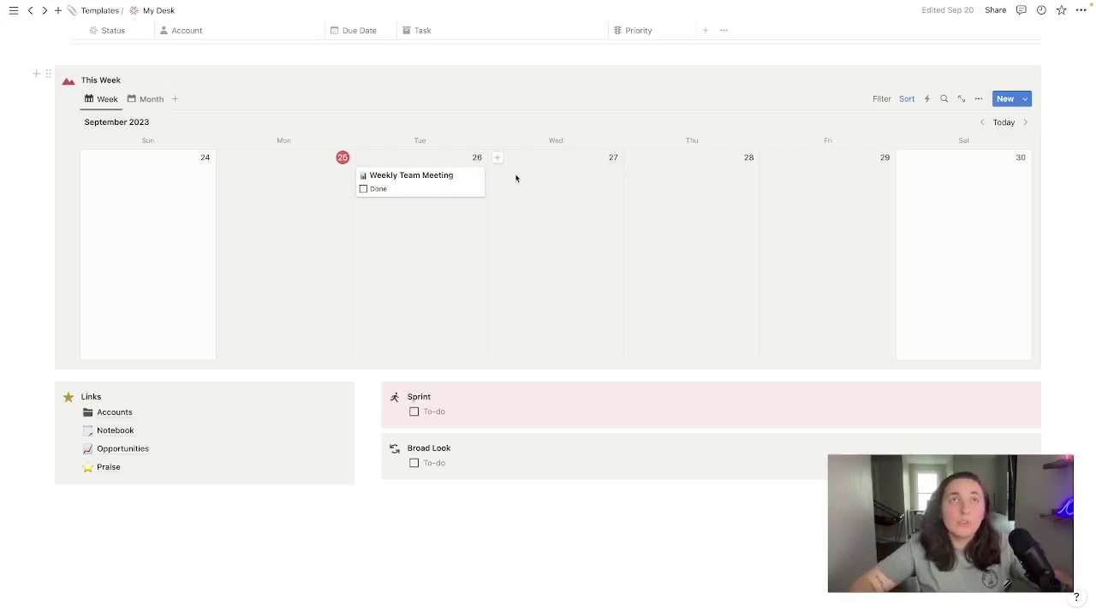
pyautogui.click(455, 194)
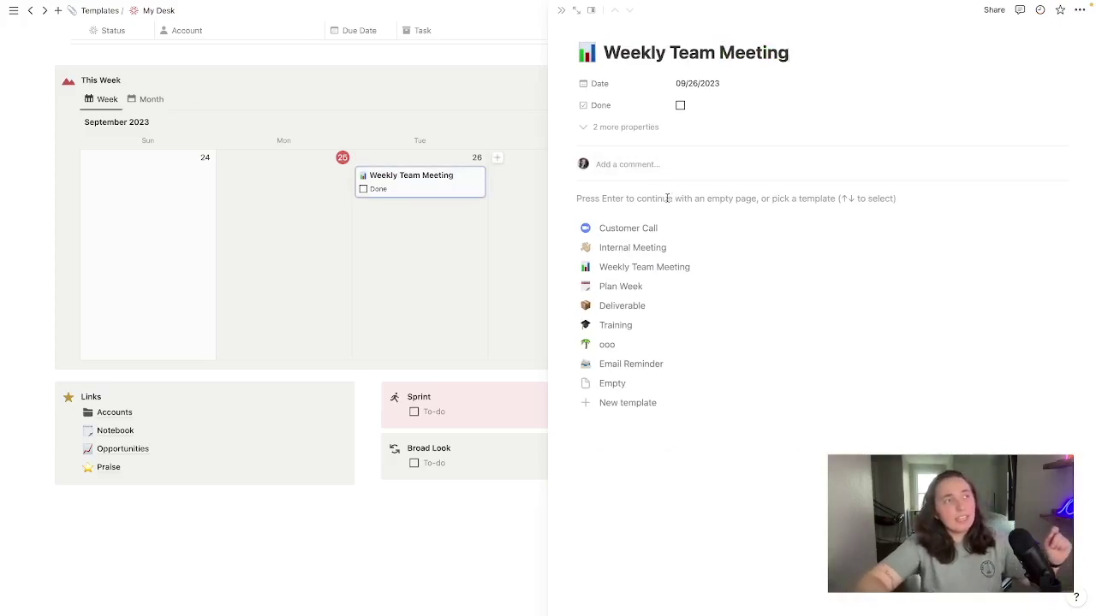
pyautogui.press('Return')
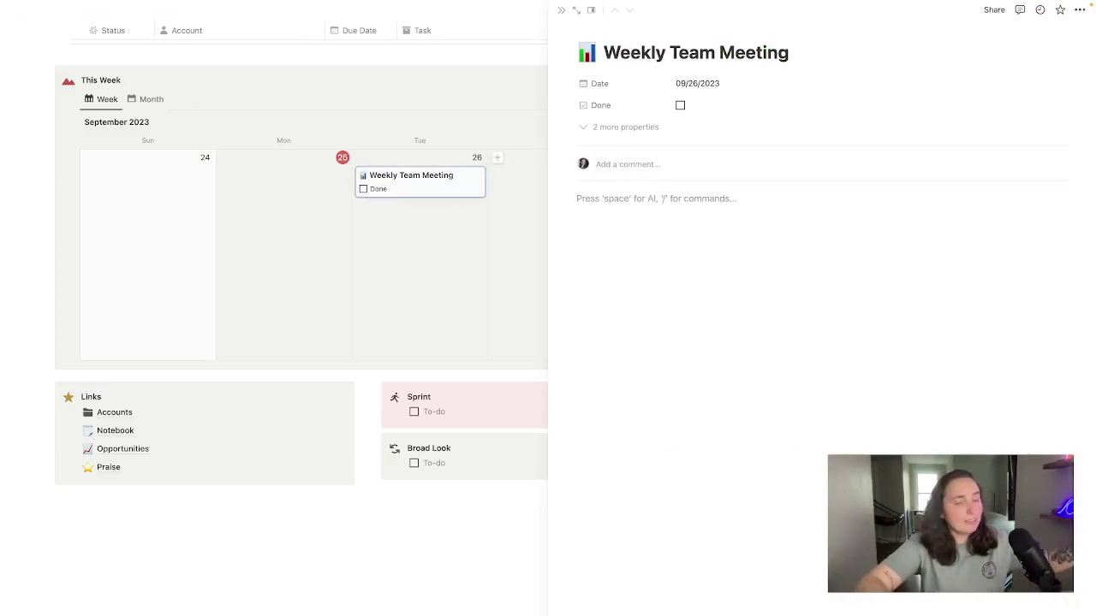
pyautogui.write('notes')
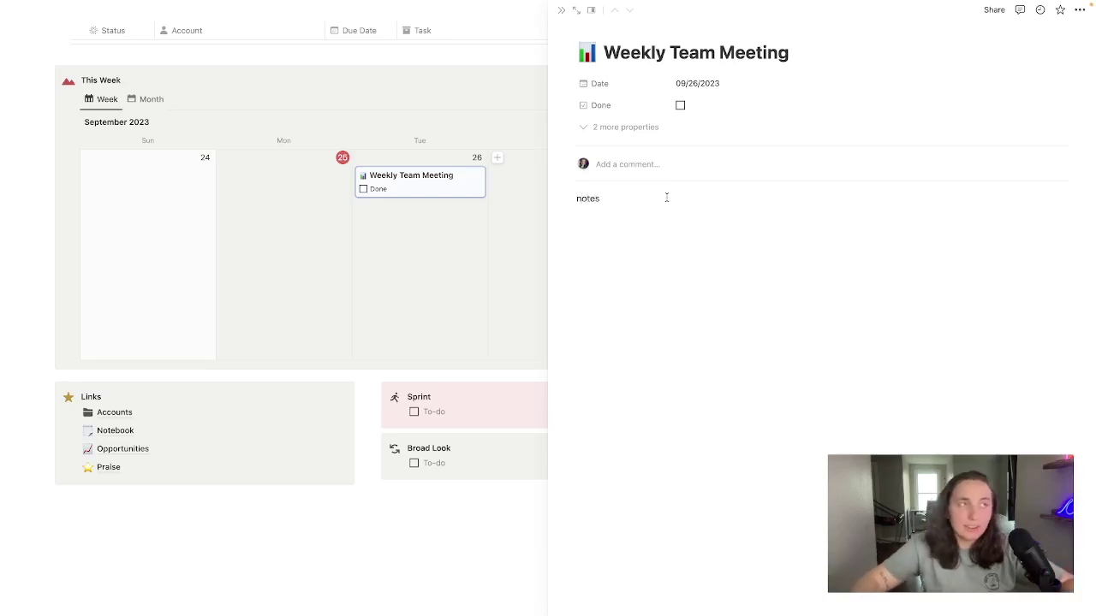
pyautogui.click(383, 304)
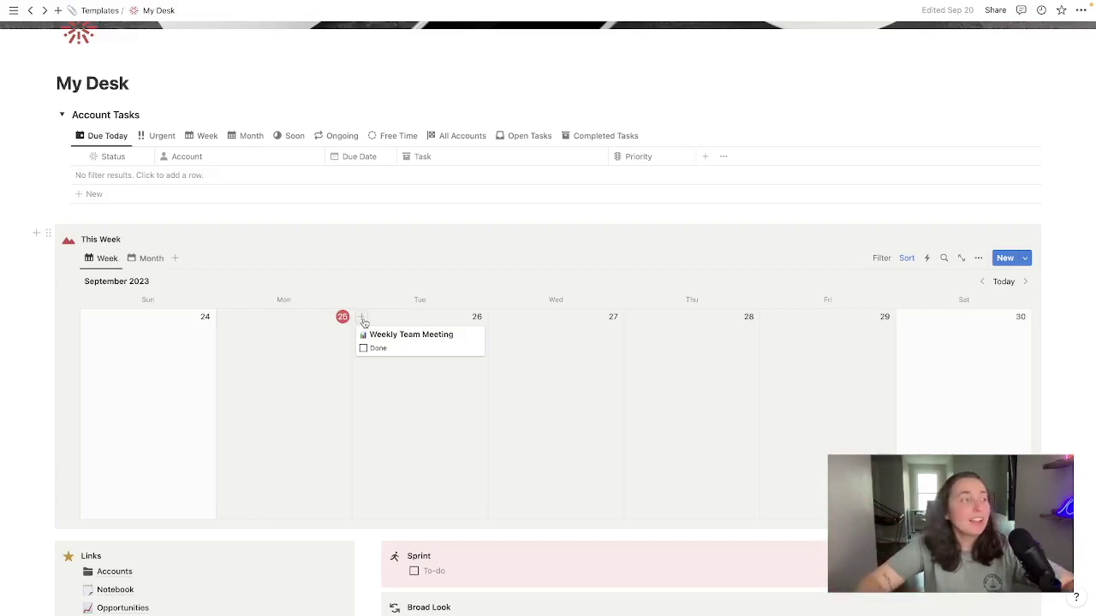
# - Add a new calendar entry on September 26 with a page mention of Example Primary Corporation as its title
pyautogui.click(361, 319)
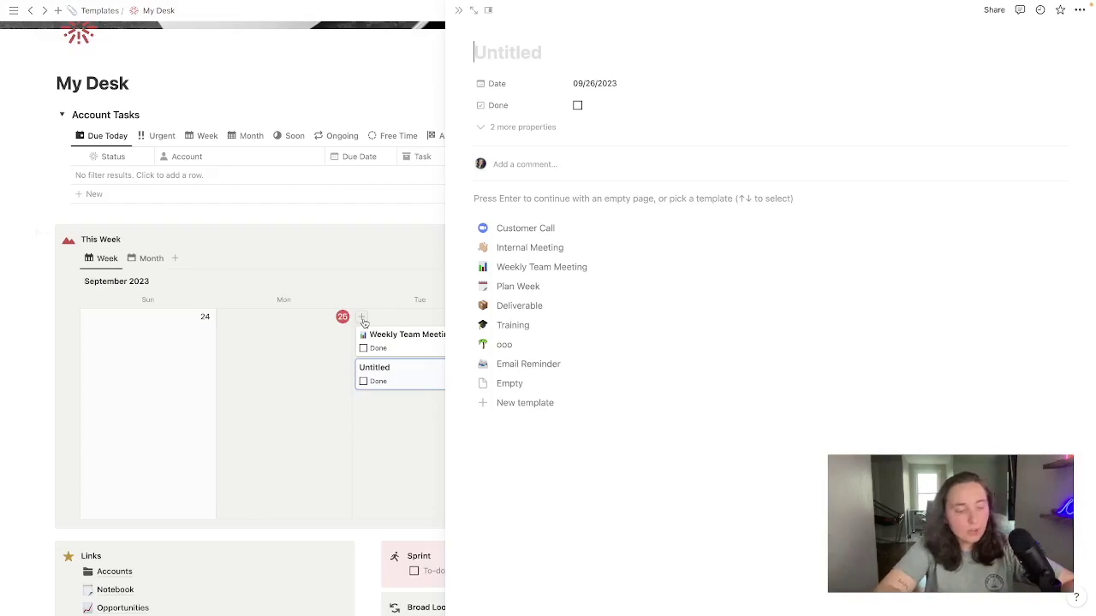
pyautogui.write('@')
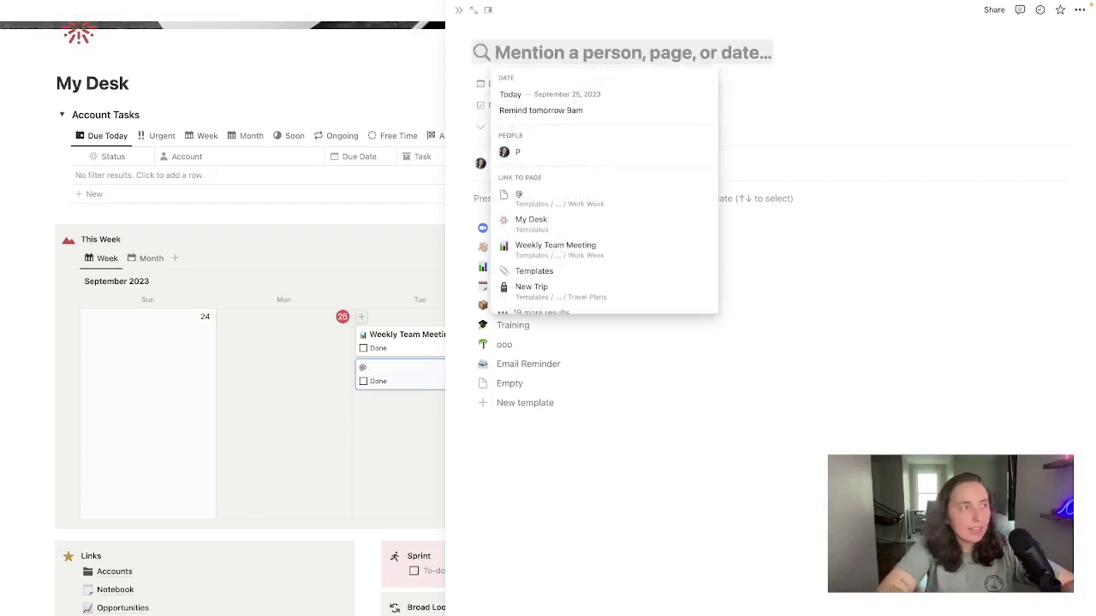
pyautogui.write('example')
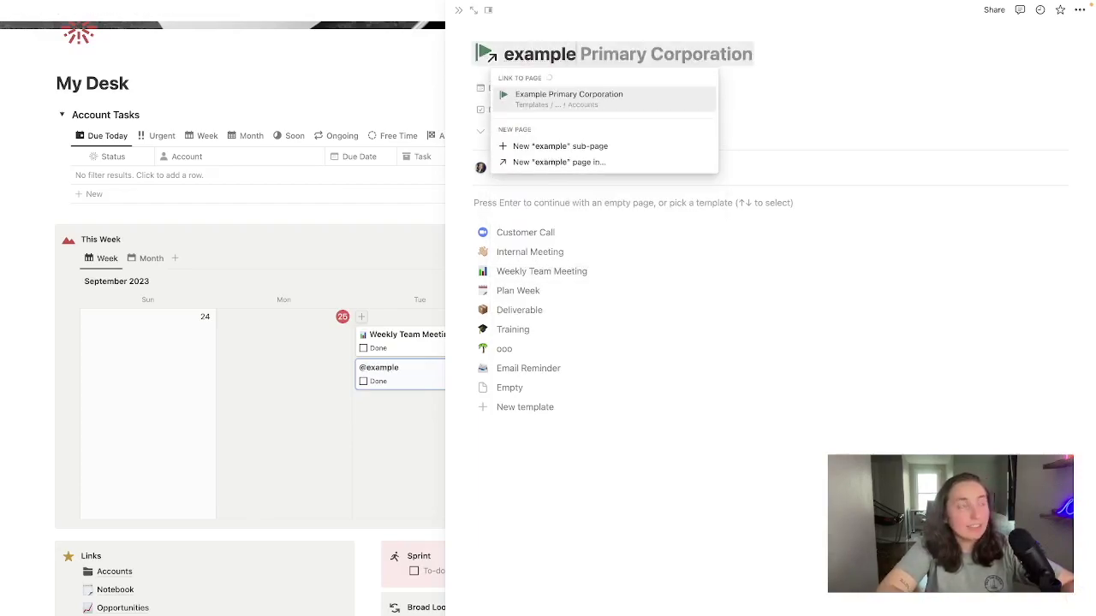
pyautogui.press('Return')
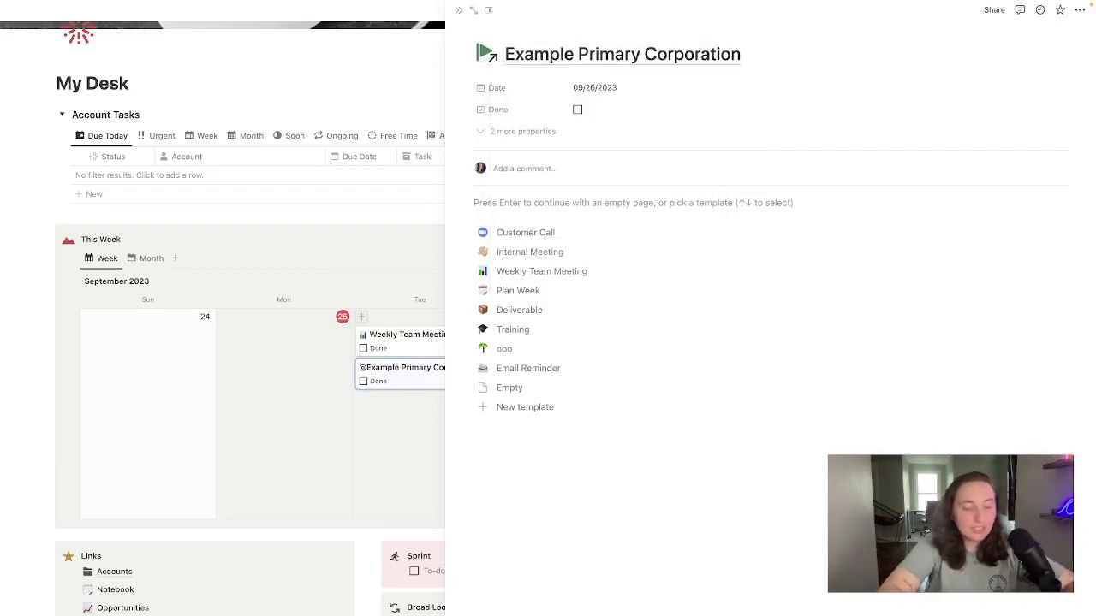
# - Complete the new entry's title with "check in" after the company mention and close the entry
pyautogui.write('chekc in')
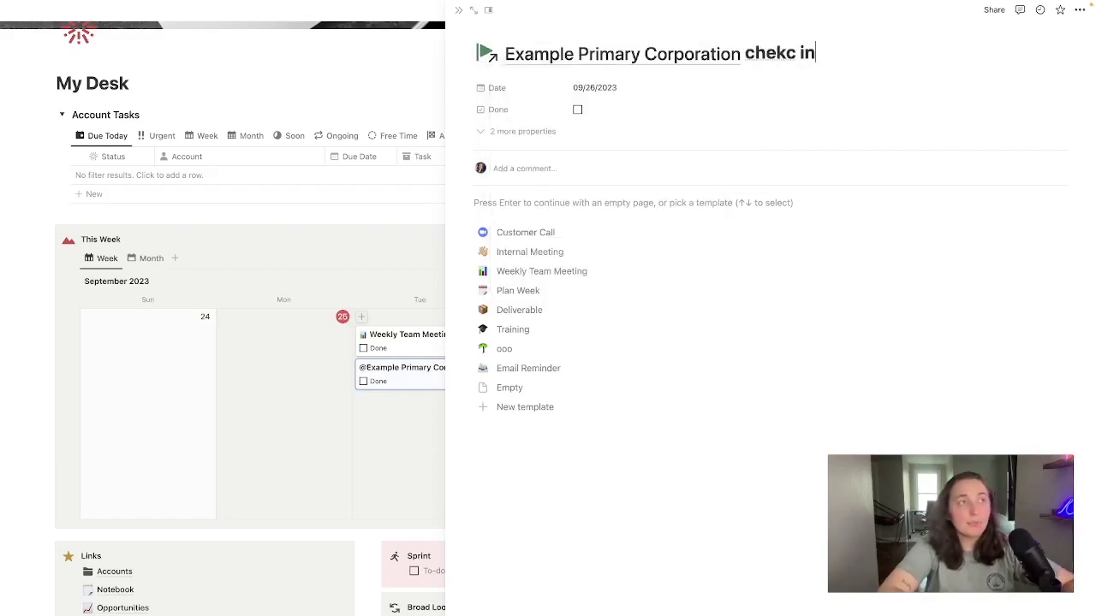
pyautogui.press('BackSpace')
pyautogui.press('BackSpace')
pyautogui.press('BackSpace')
pyautogui.press('BackSpace')
pyautogui.press('BackSpace')
pyautogui.write('ck in')
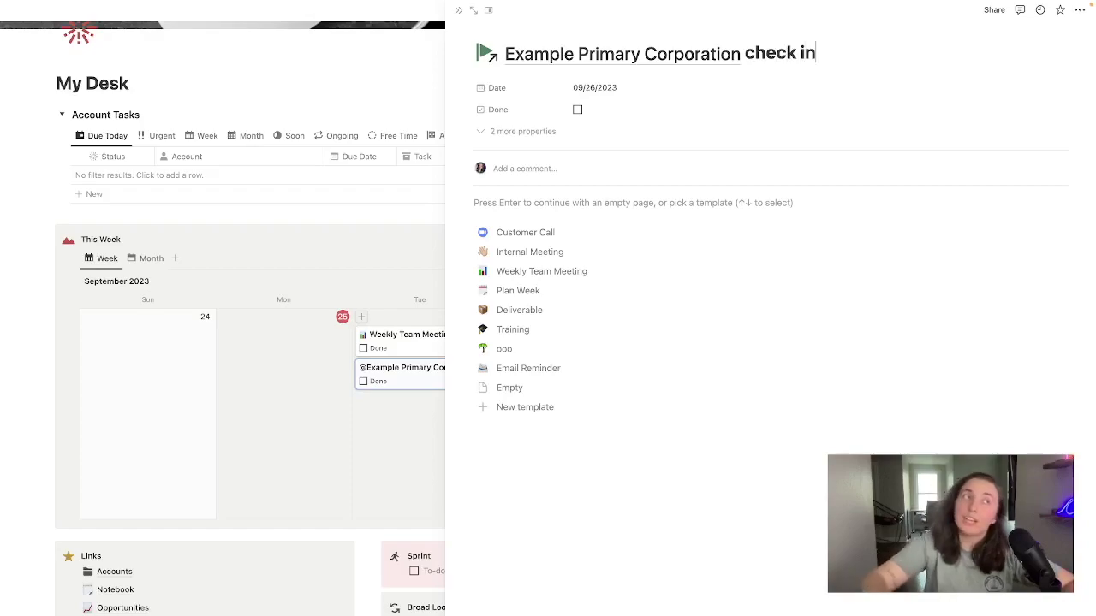
pyautogui.press('Escape')
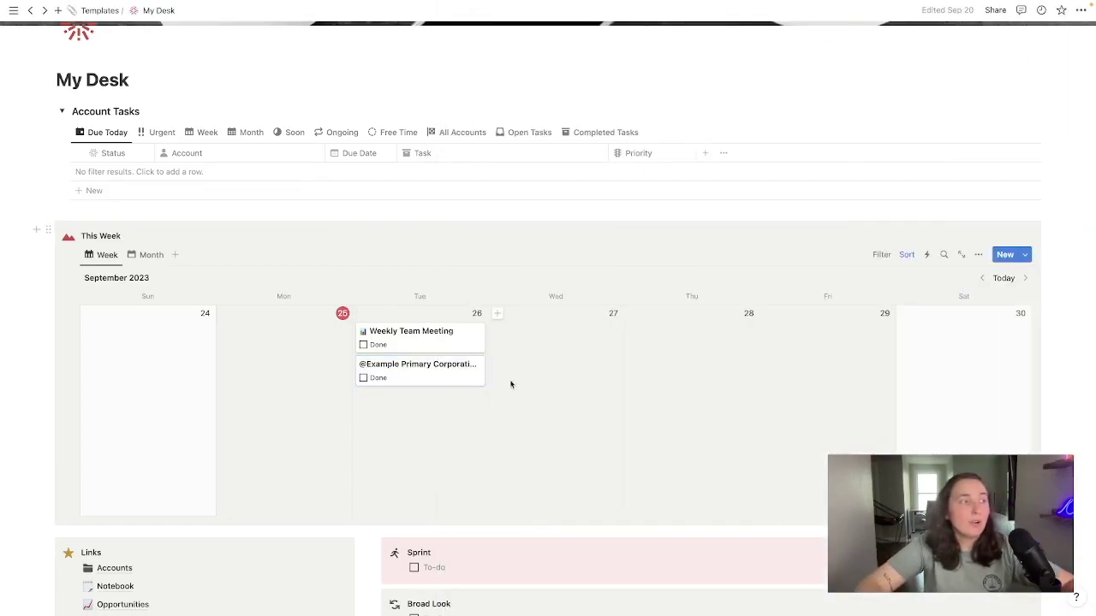
# - Reopen the check in entry, follow its title mention to the Example Primary Corporation account page, and close the page
pyautogui.click(438, 384)
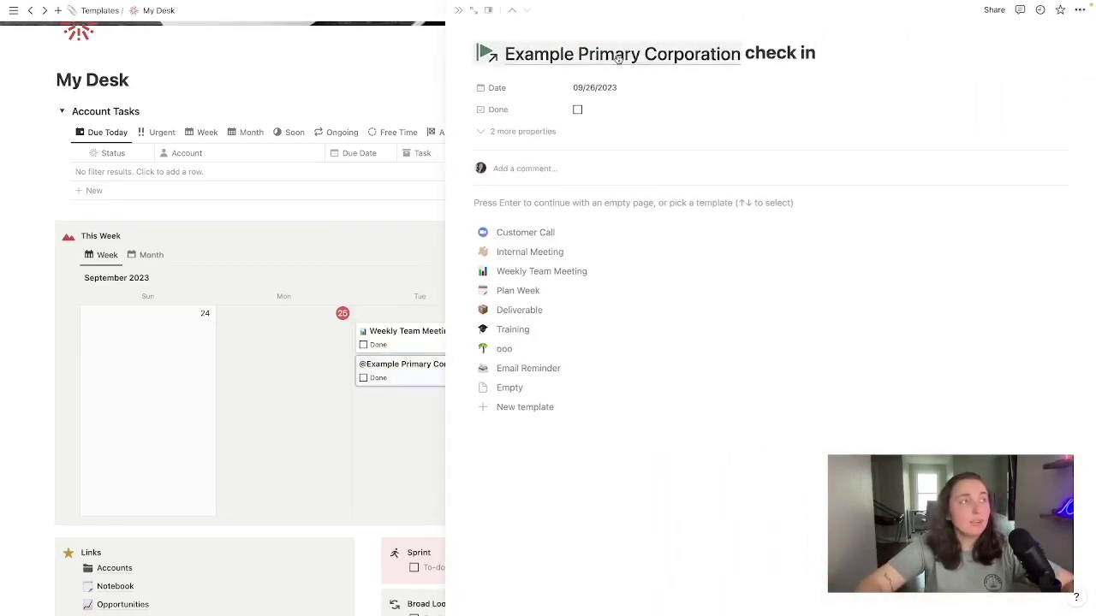
pyautogui.click(728, 54)
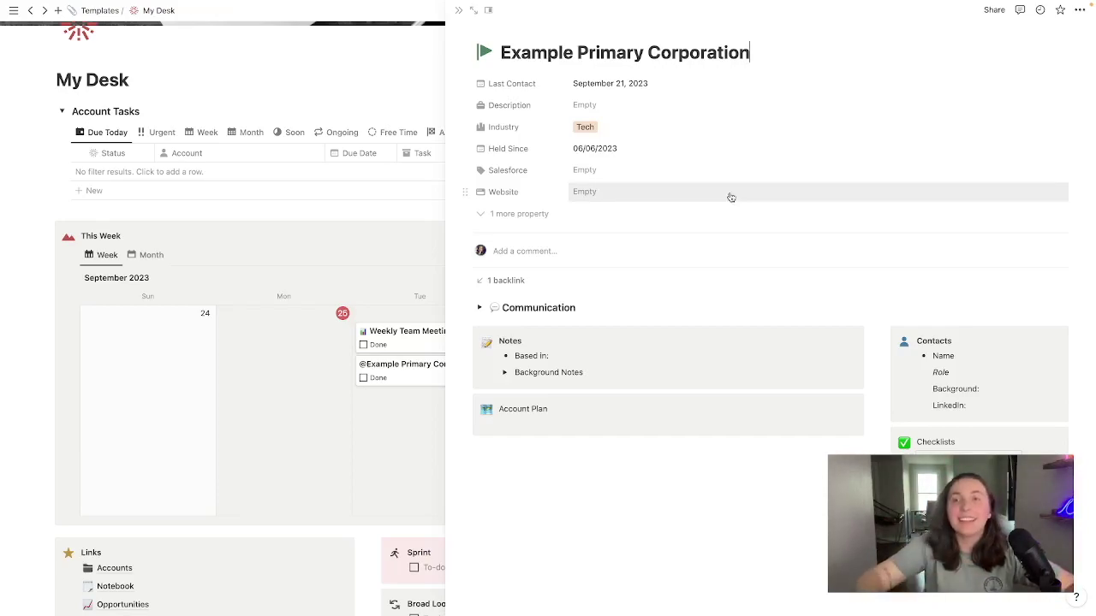
pyautogui.click(155, 365)
# - Open the Accounts page from the Links section of My Desk
pyautogui.scroll(-2, 155, 366)
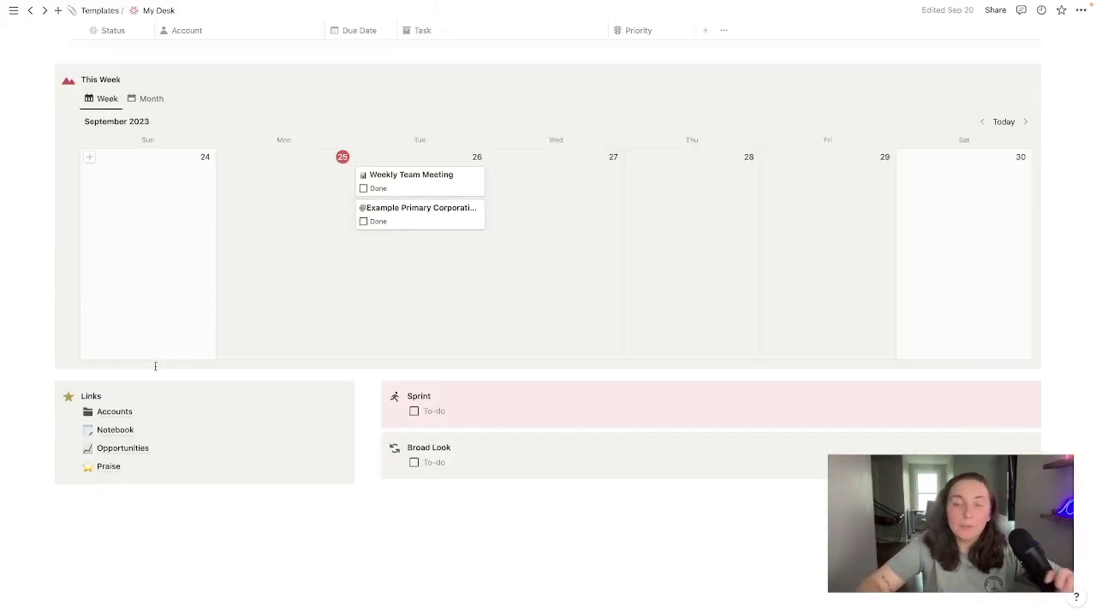
pyautogui.scroll(-2, 154, 365)
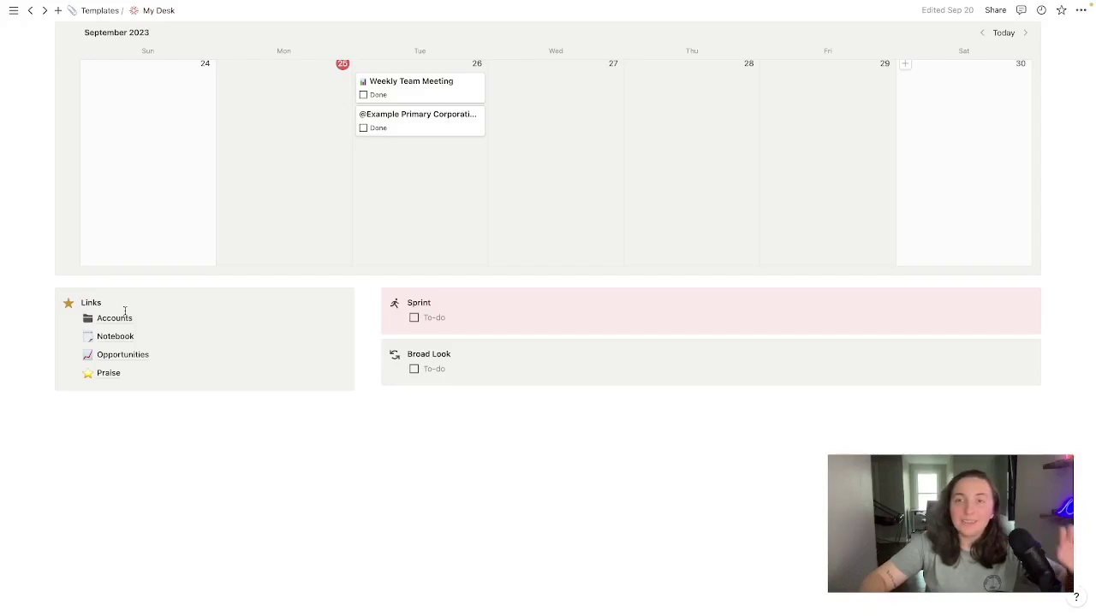
pyautogui.click(123, 318)
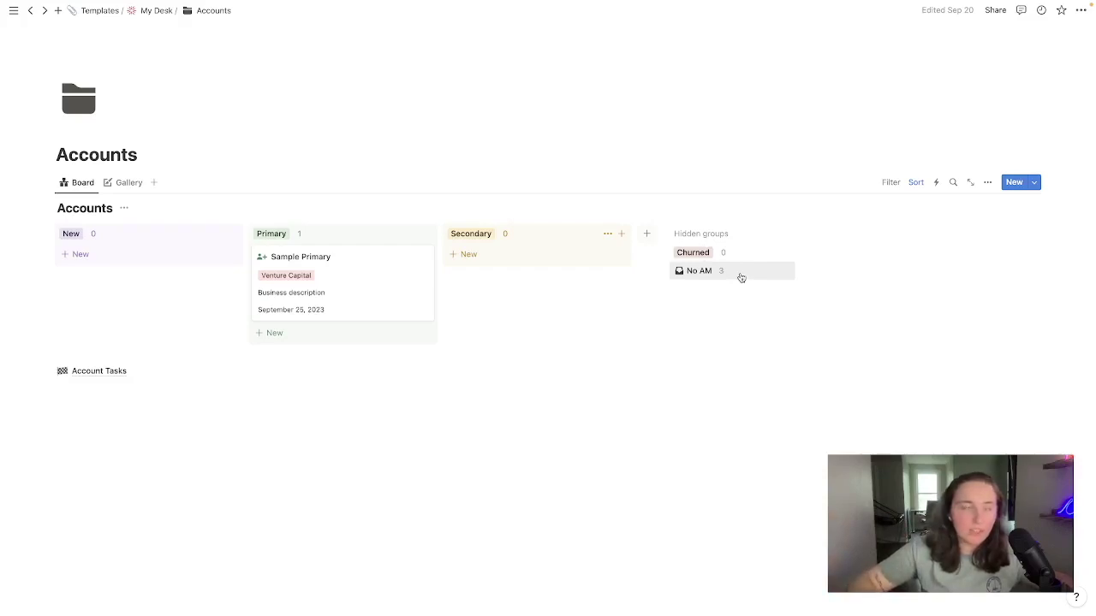
# - View the accounts as a gallery and as a board, and examine the industry options on the Sample Primary card
pyautogui.click(128, 184)
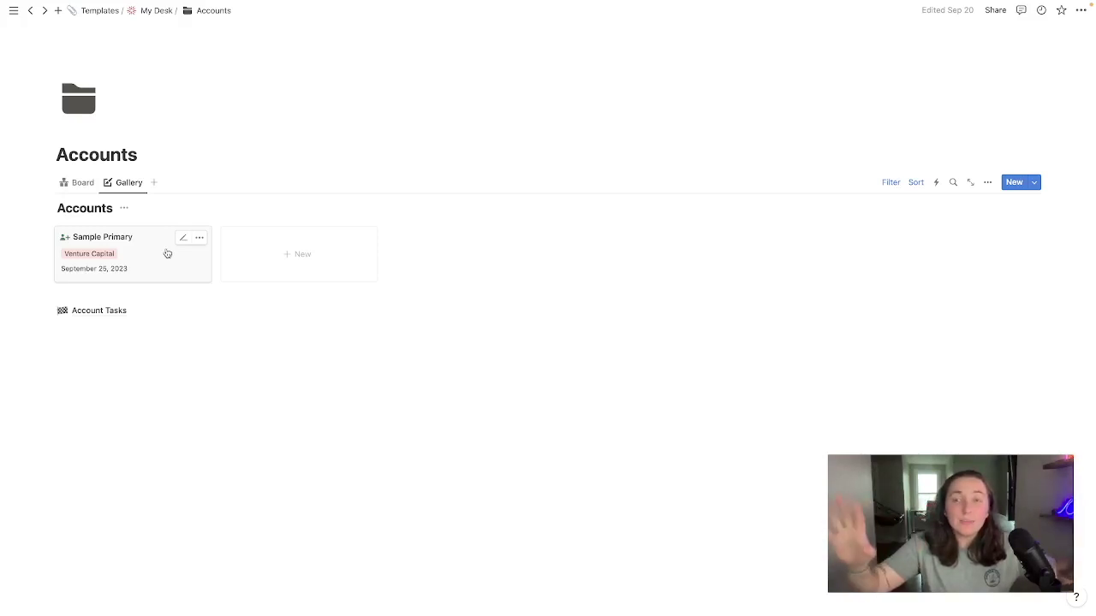
pyautogui.click(80, 190)
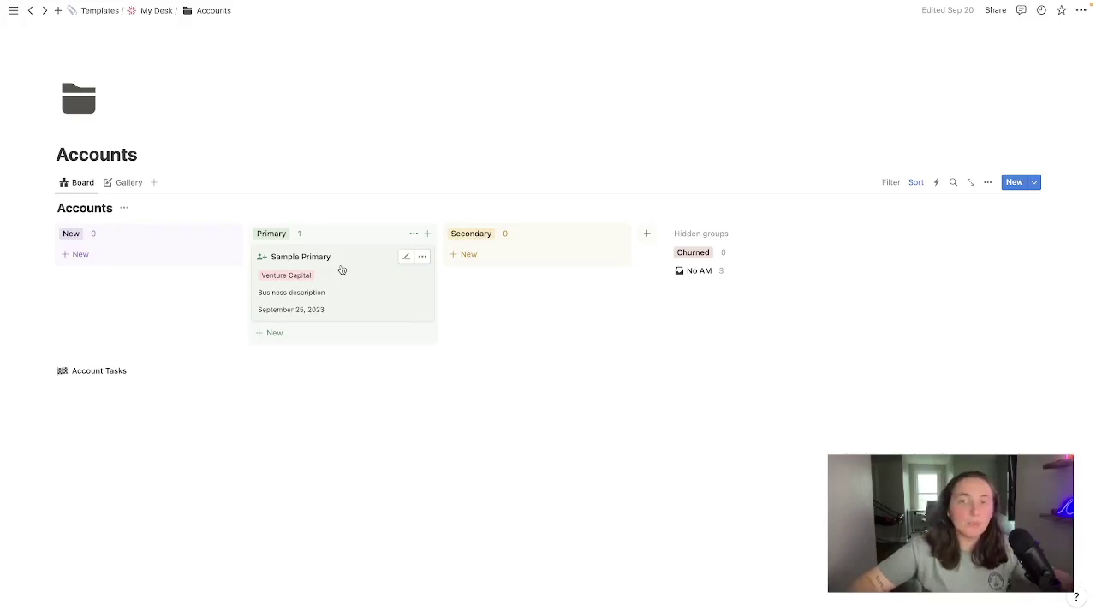
pyautogui.click(291, 274)
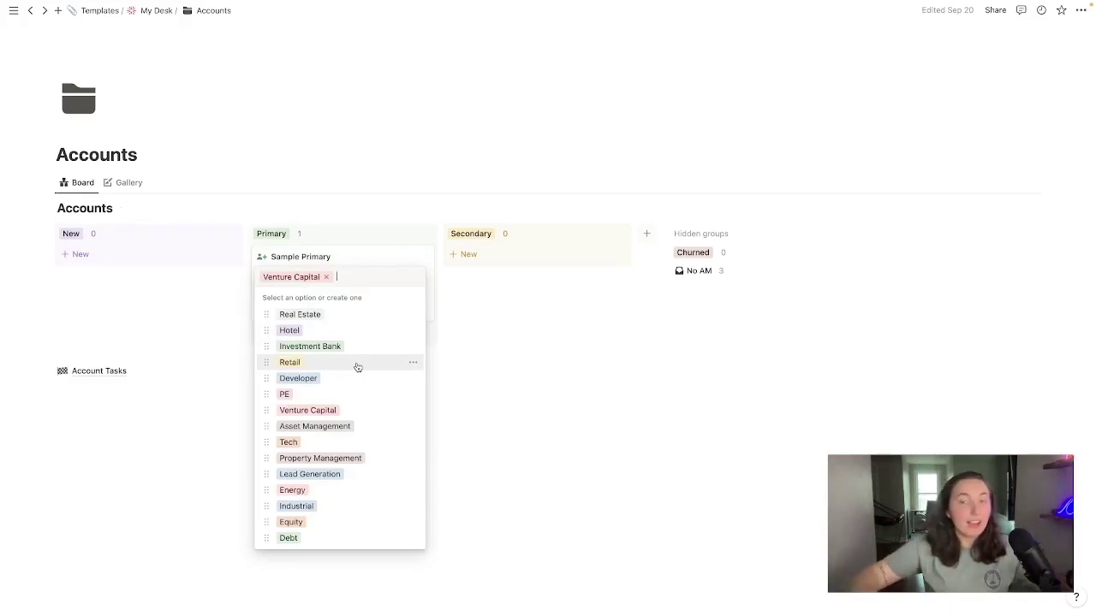
pyautogui.click(459, 379)
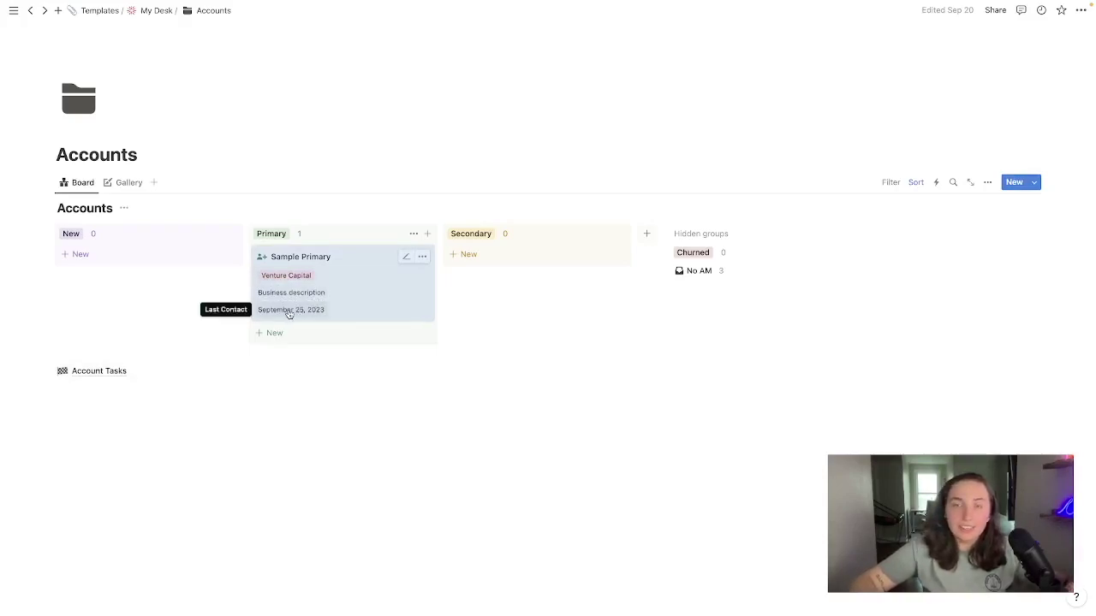
# - Check the board's sort by Last Contact, close the sort settings, and open the Sample Primary account page
pyautogui.click(915, 183)
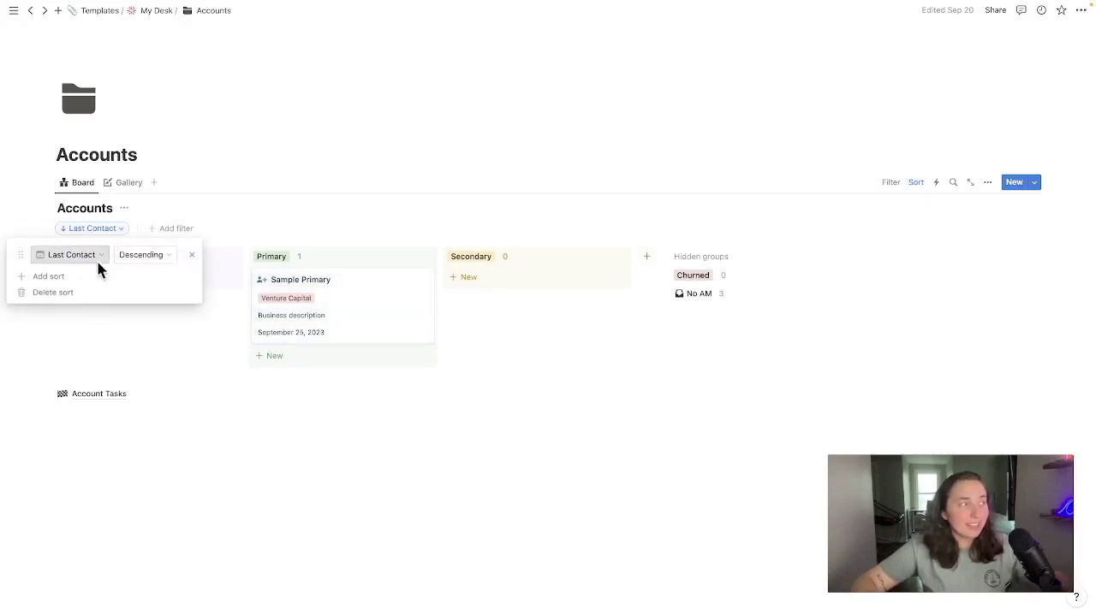
pyautogui.click(440, 321)
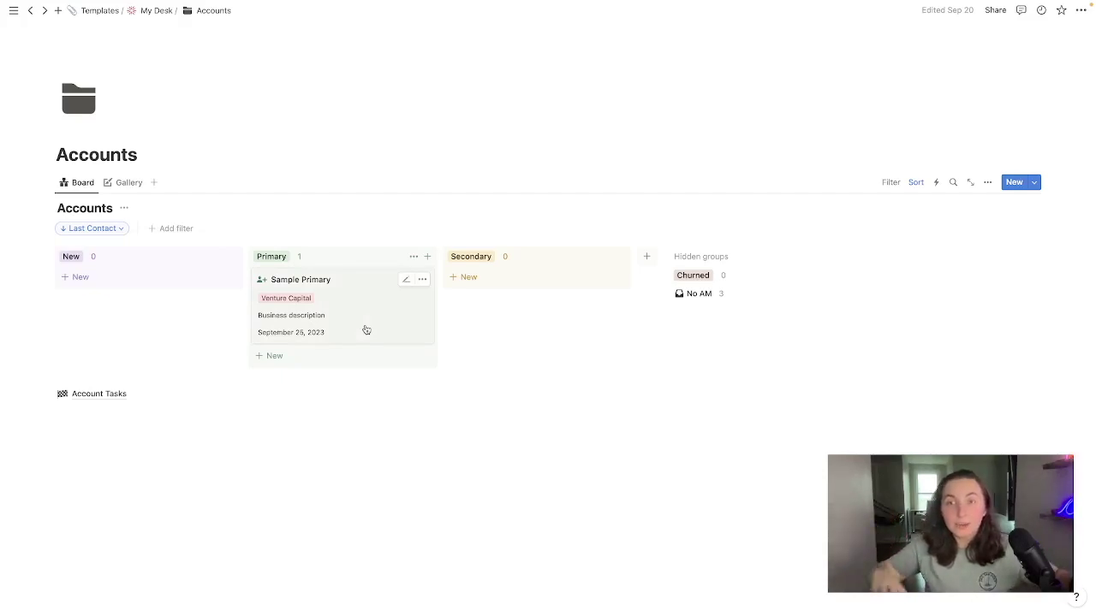
pyautogui.click(358, 291)
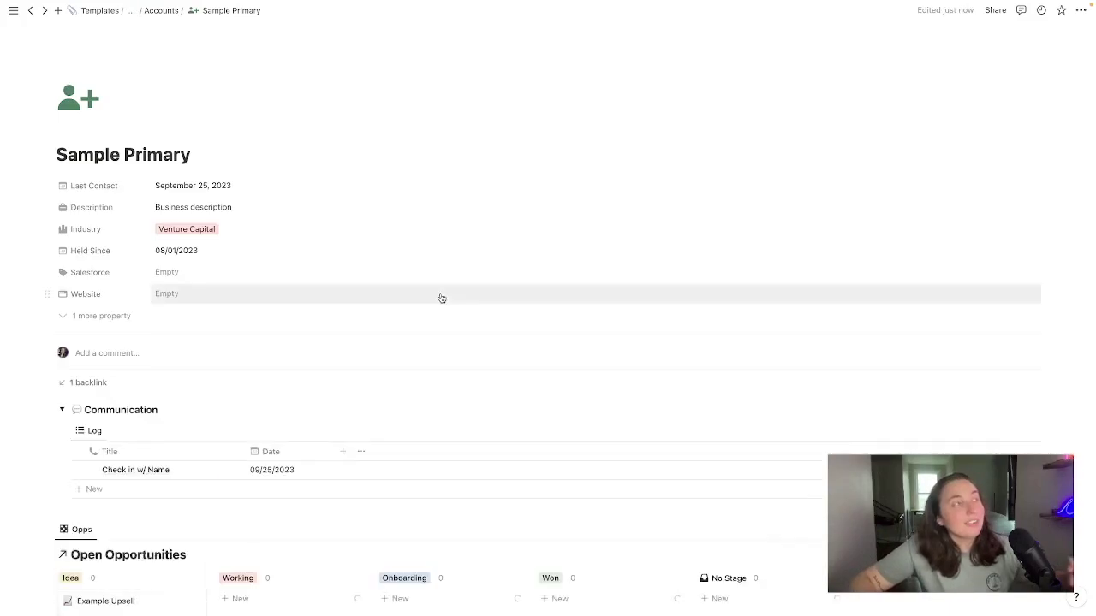
# - Review the Communication log's entry templates, and open and close the Check in w/ Name entry
pyautogui.scroll(-5, 538, 299)
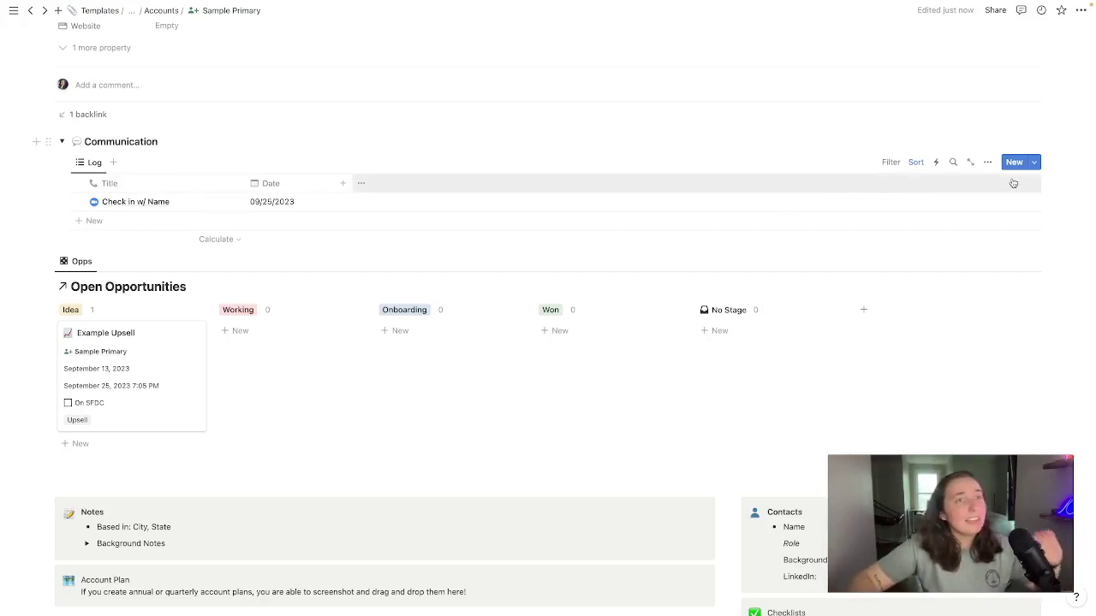
pyautogui.click(1033, 162)
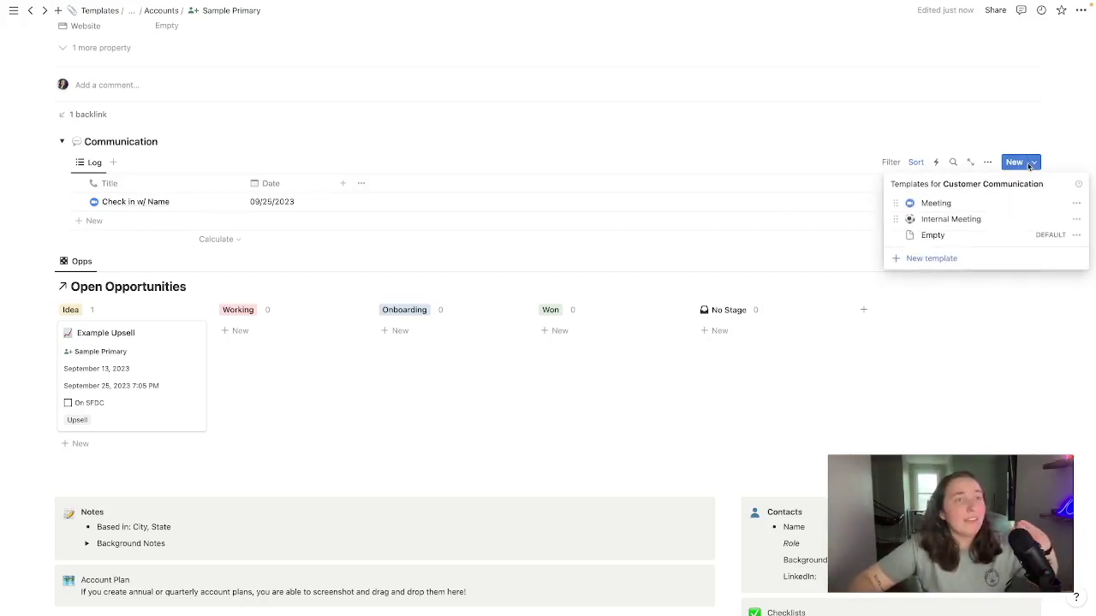
pyautogui.click(960, 224)
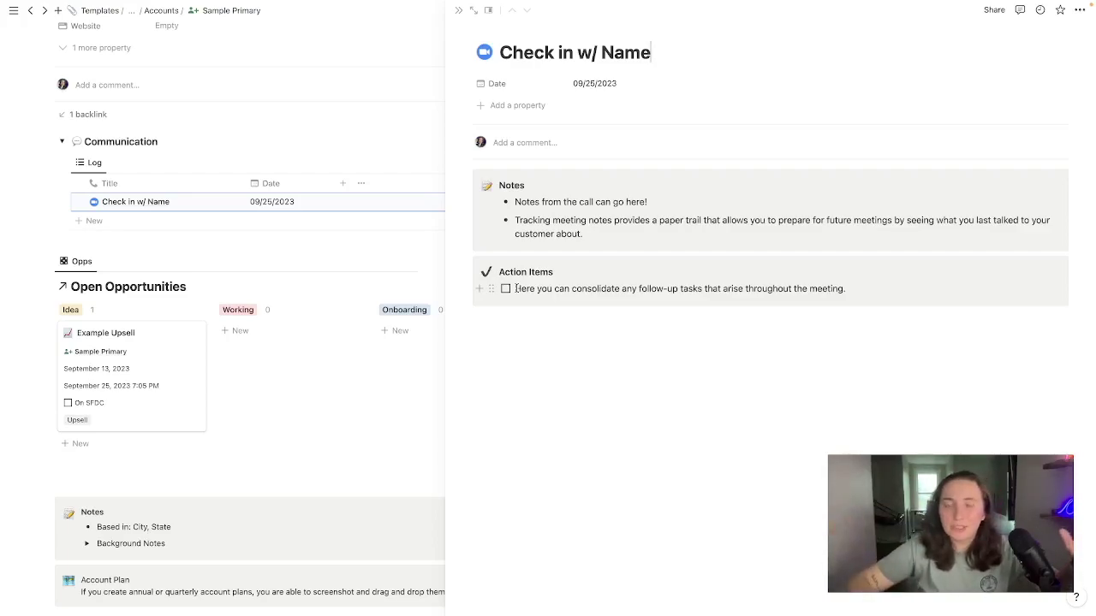
pyautogui.click(220, 215)
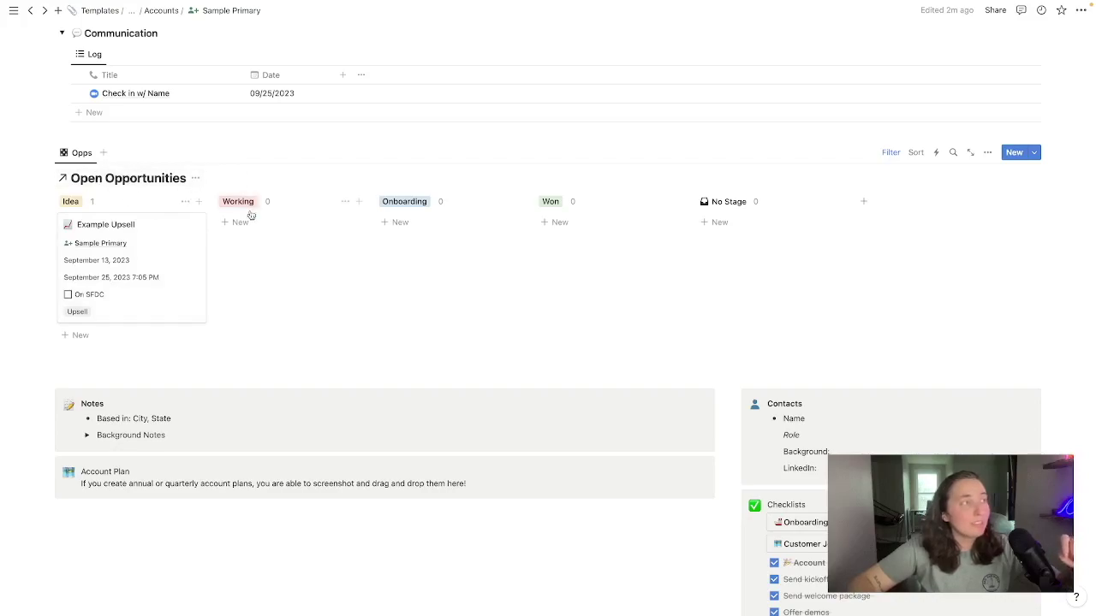
# - Expand the Background Notes toggle in the Notes block to view its contents, and collapse it again
pyautogui.scroll(-5, 268, 244)
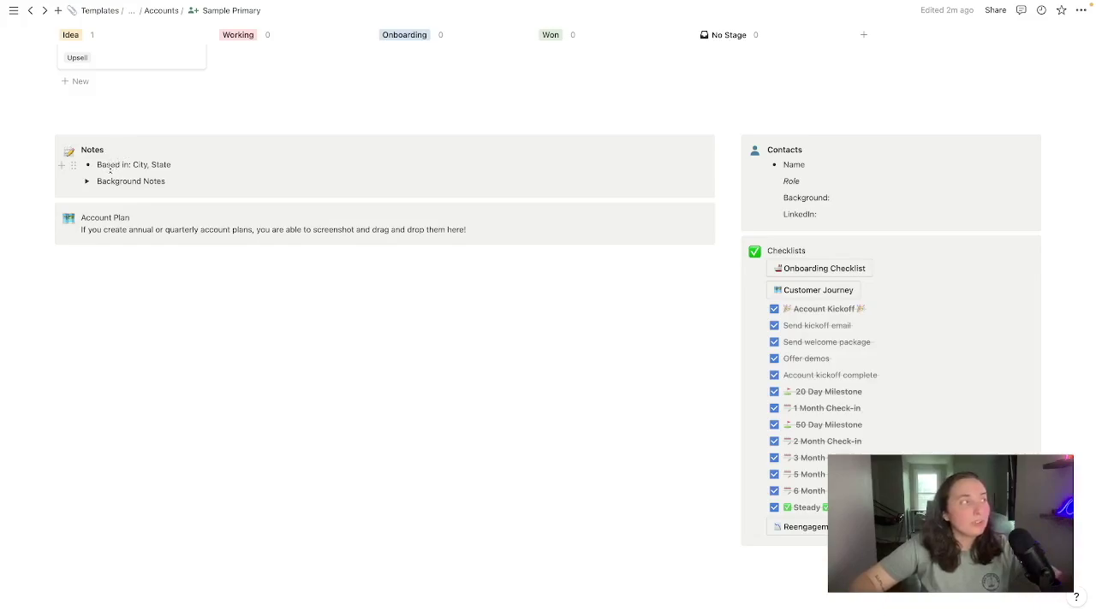
pyautogui.click(88, 183)
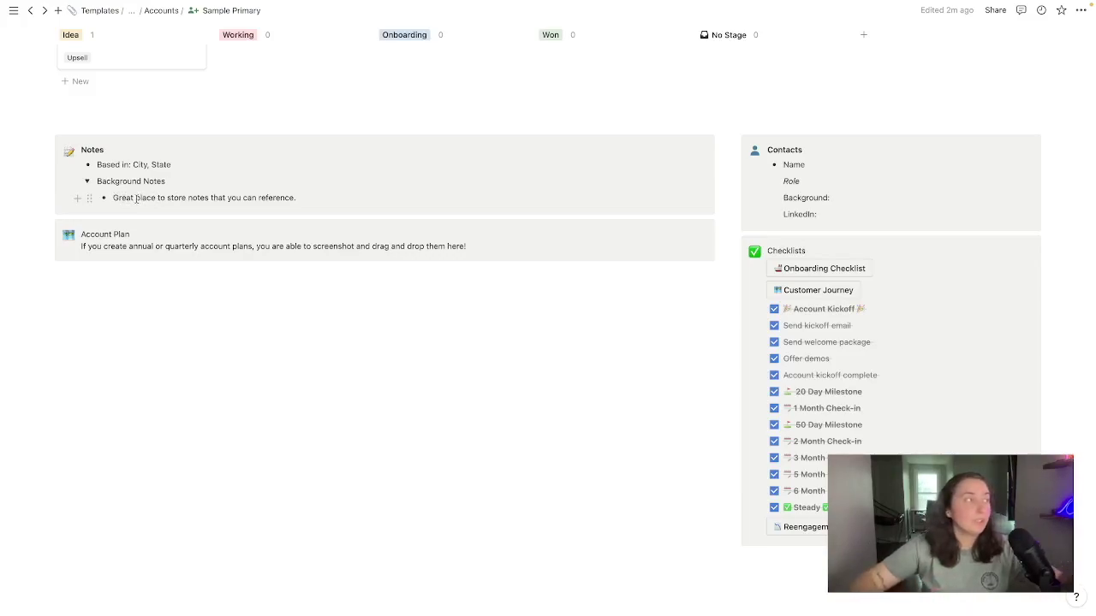
pyautogui.click(87, 182)
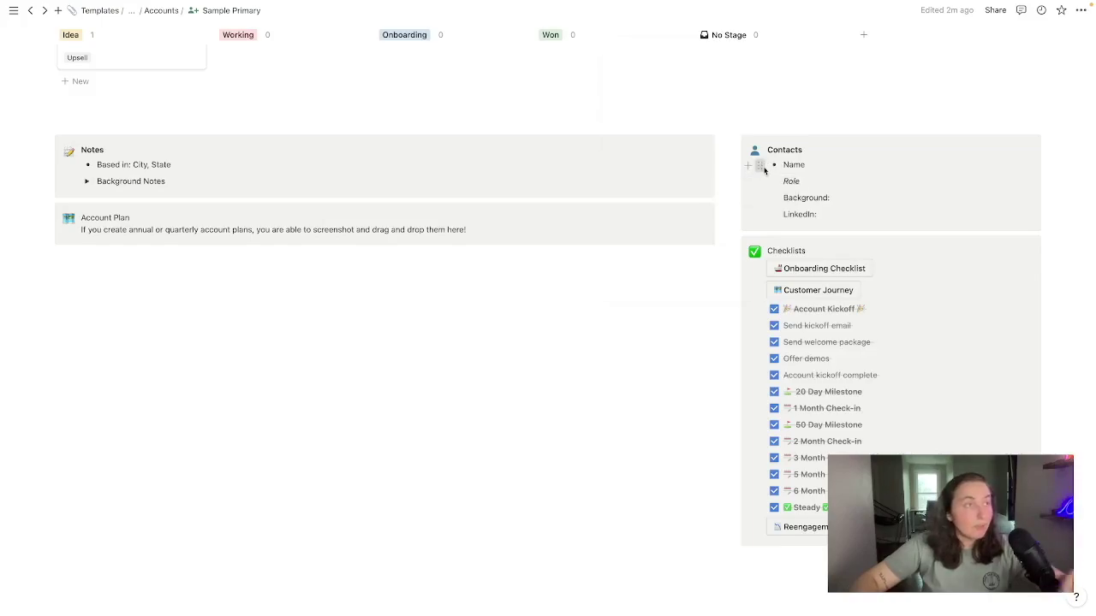
# - Duplicate the contact entry with name, role, background and LinkedIn twice in the Contacts block
pyautogui.click(759, 165)
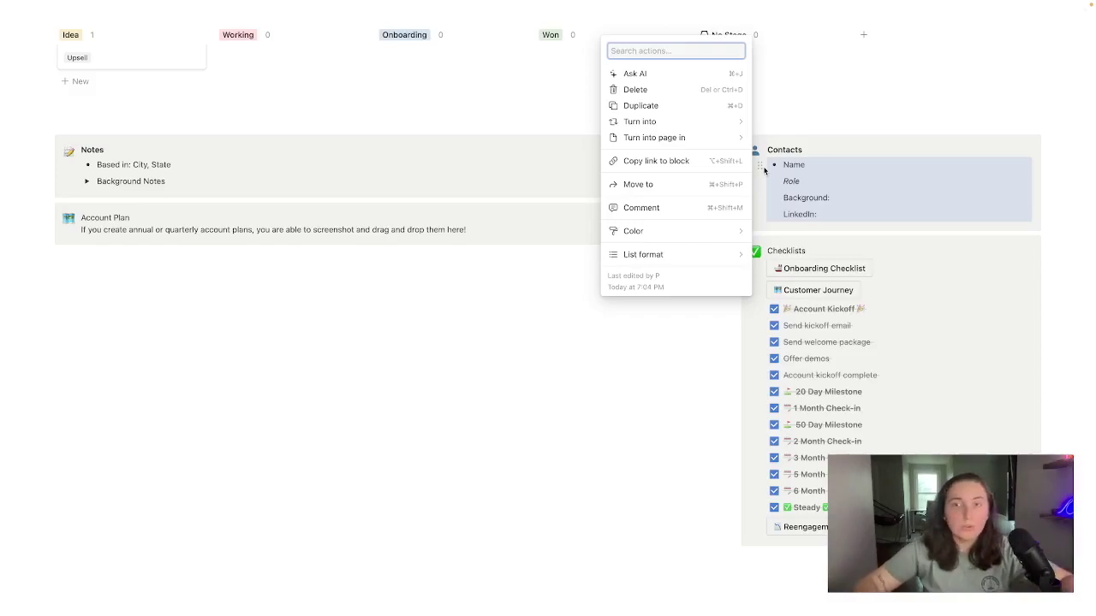
pyautogui.press('super+d')
pyautogui.press('super+d')
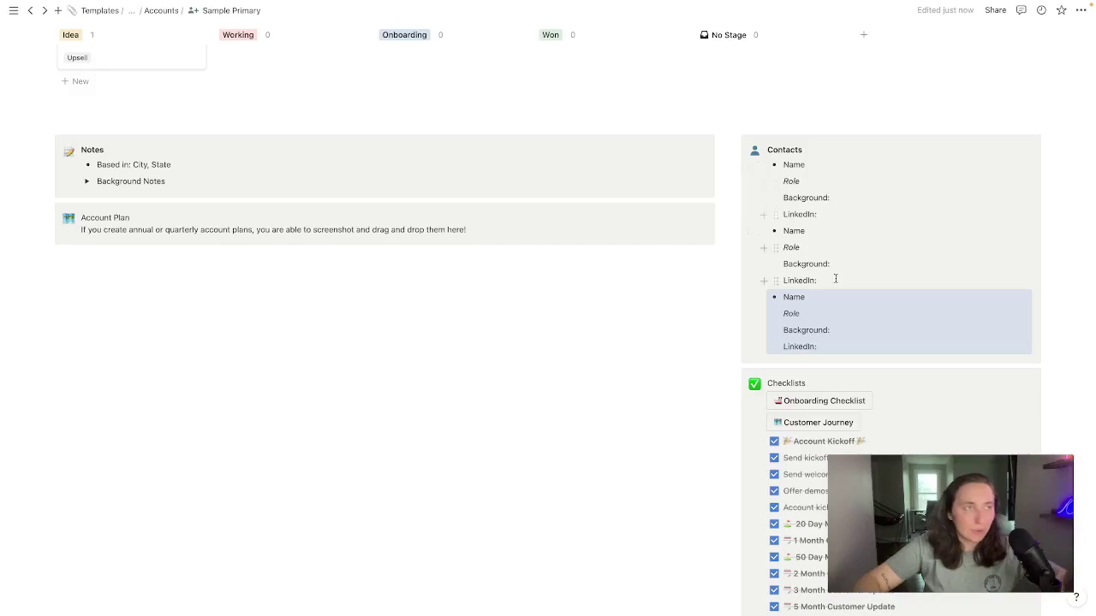
# - Examine the blocks inserted by the Onboarding Checklist, Customer Journey and Reengagement Checklist buttons, closing each button's settings without changes
pyautogui.scroll(-3, 856, 248)
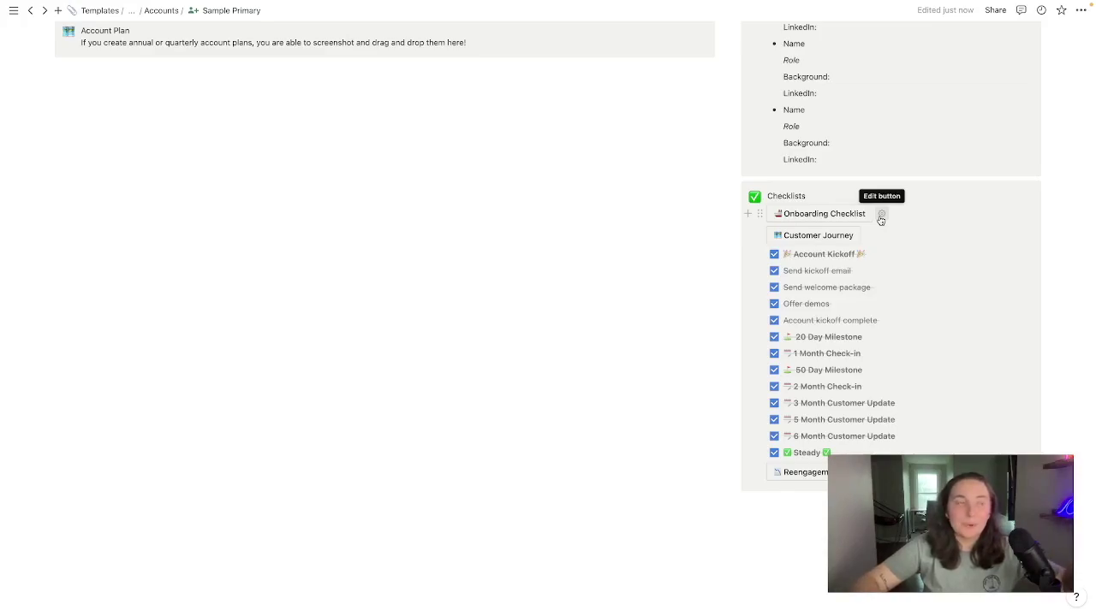
pyautogui.click(881, 216)
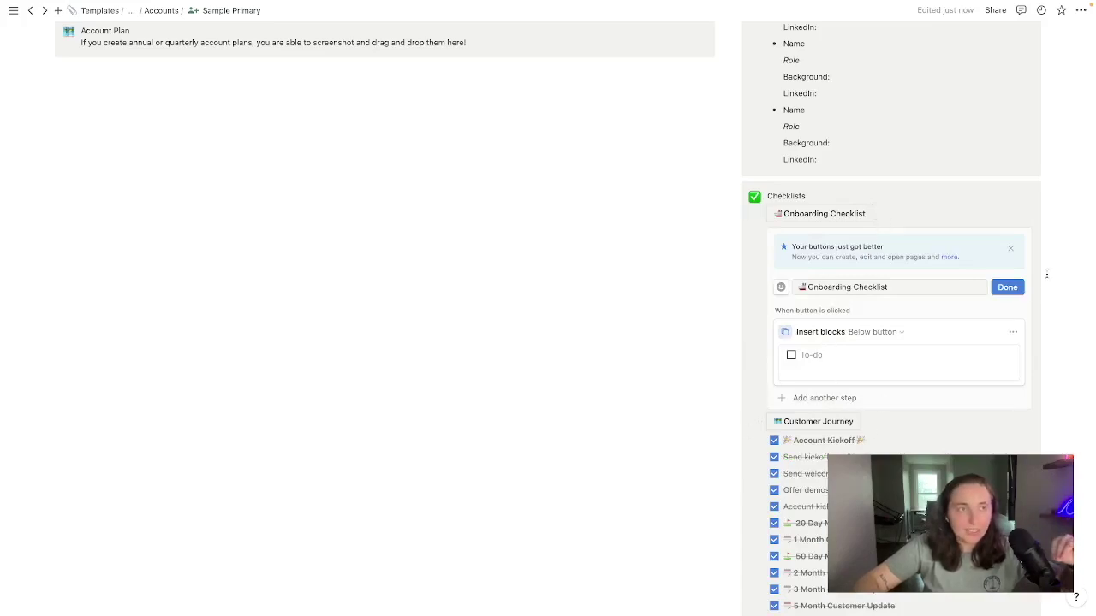
pyautogui.click(1017, 288)
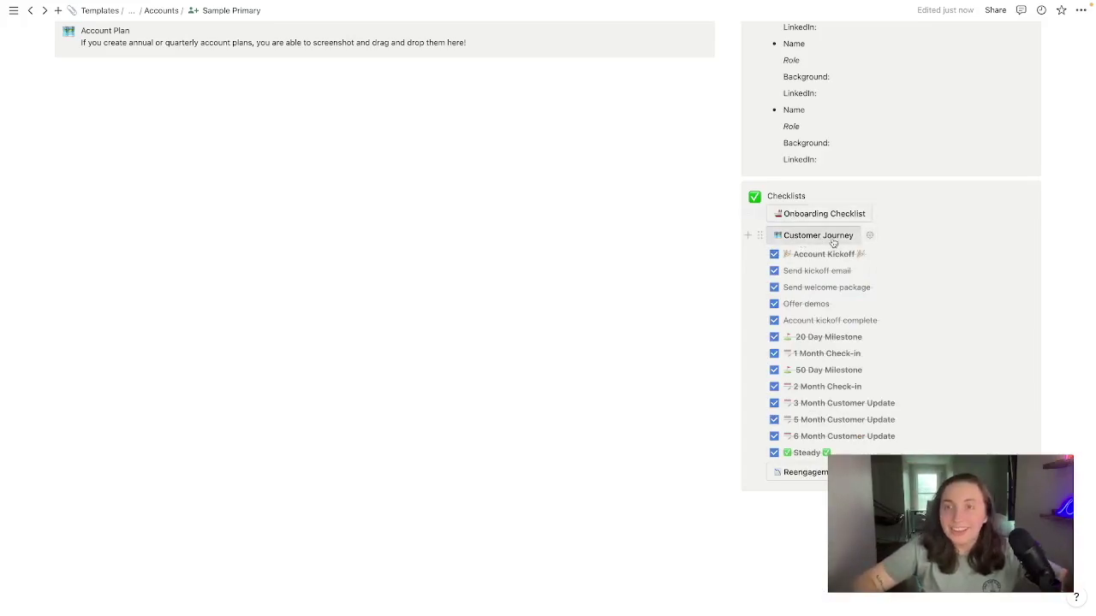
pyautogui.click(868, 237)
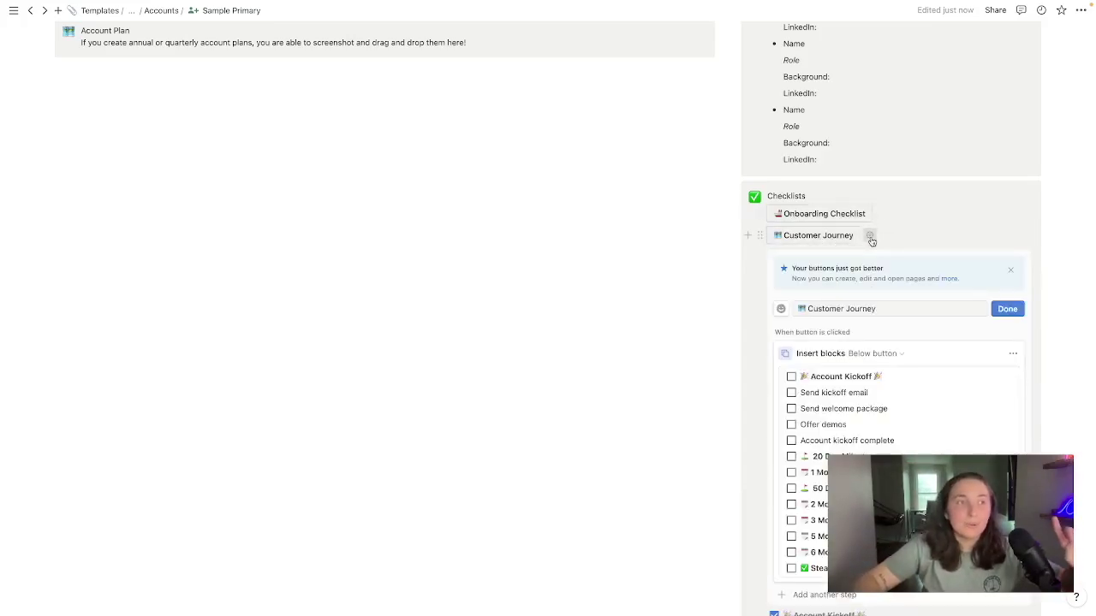
pyautogui.scroll(-2, 902, 382)
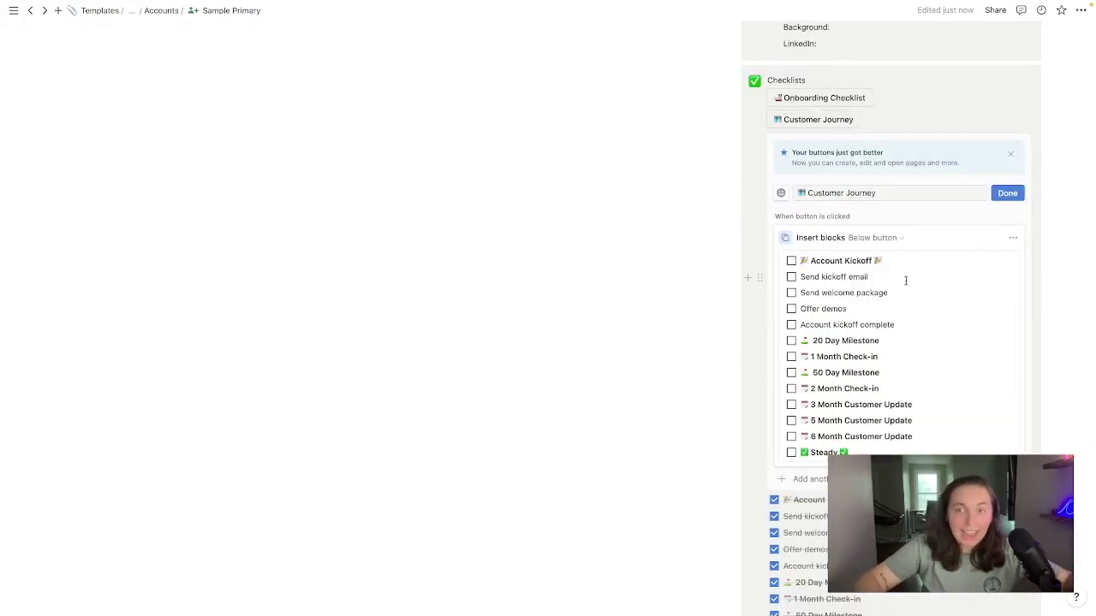
pyautogui.click(1007, 193)
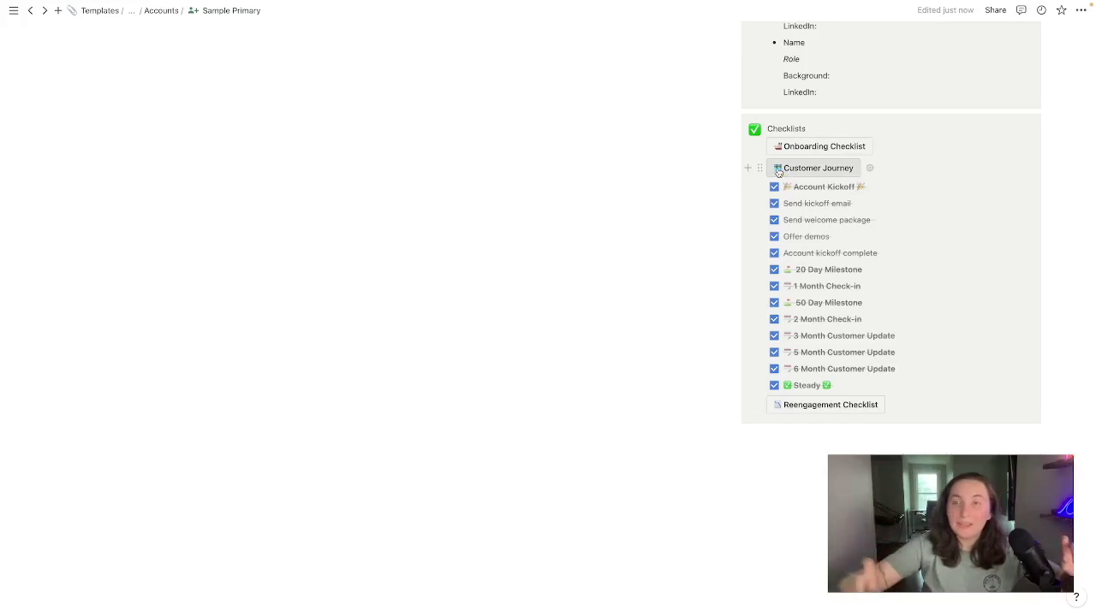
pyautogui.click(893, 405)
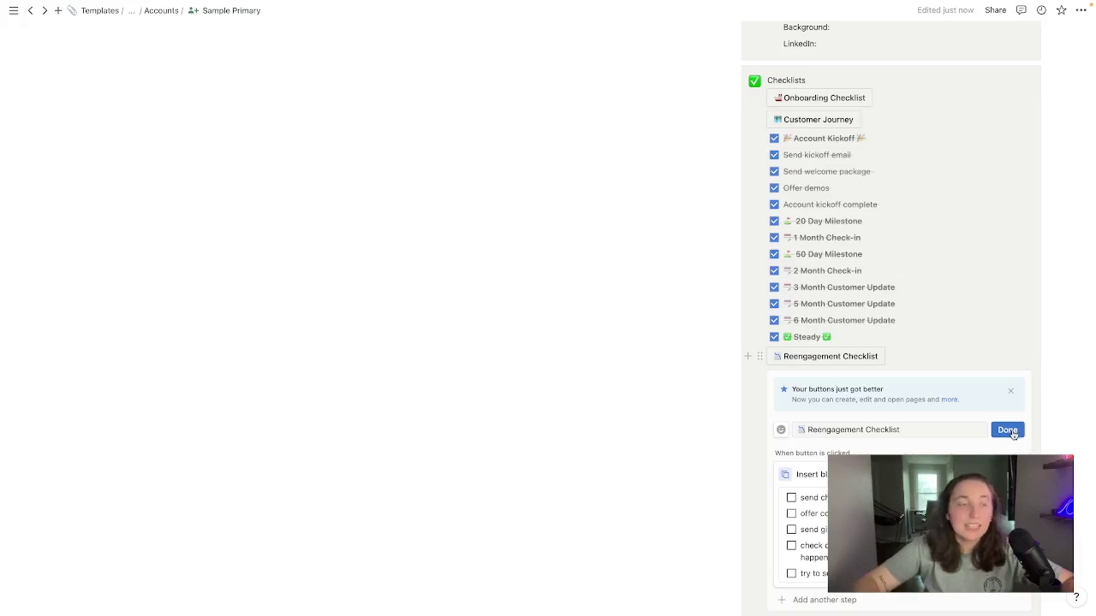
pyautogui.click(1011, 432)
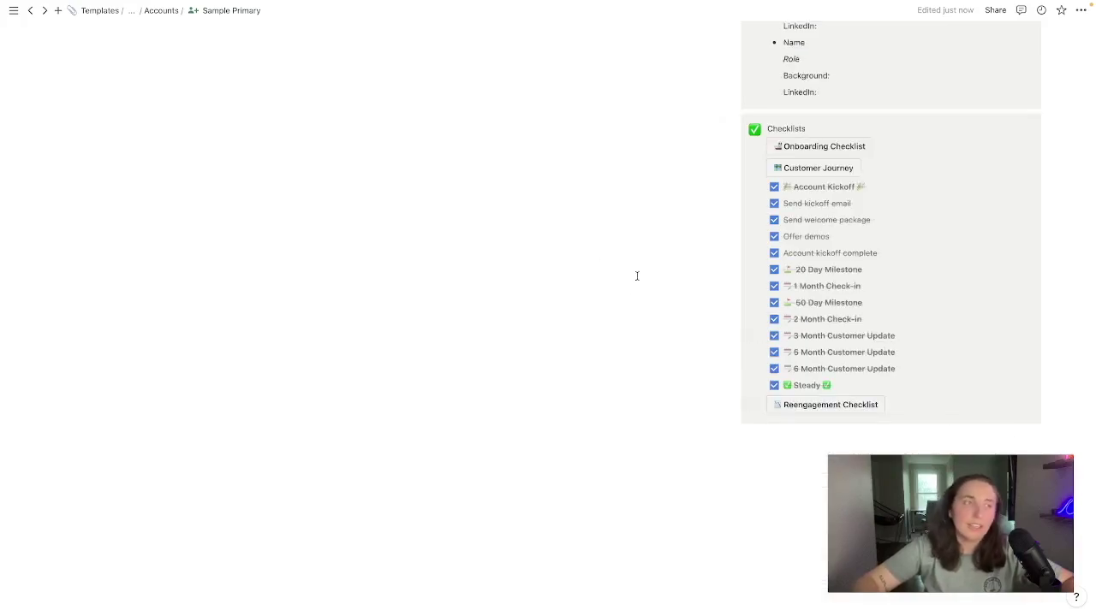
# - Add a new card in the Idea stage of Open Opportunities and title it "Sample Opportunity"
pyautogui.scroll(-4, 636, 276)
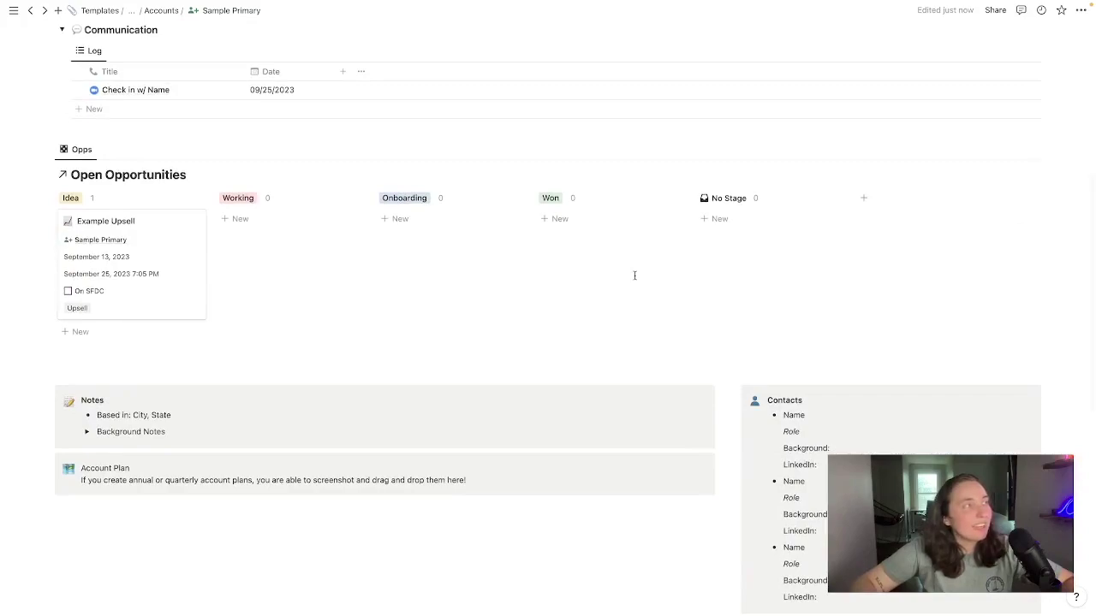
pyautogui.scroll(3, 634, 275)
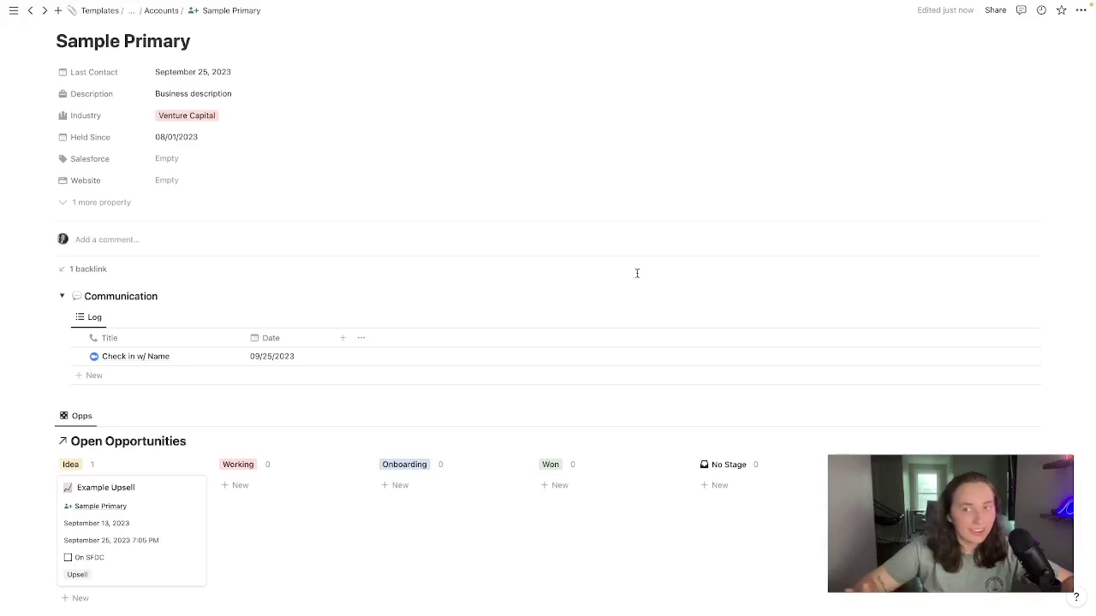
pyautogui.scroll(-2, 314, 445)
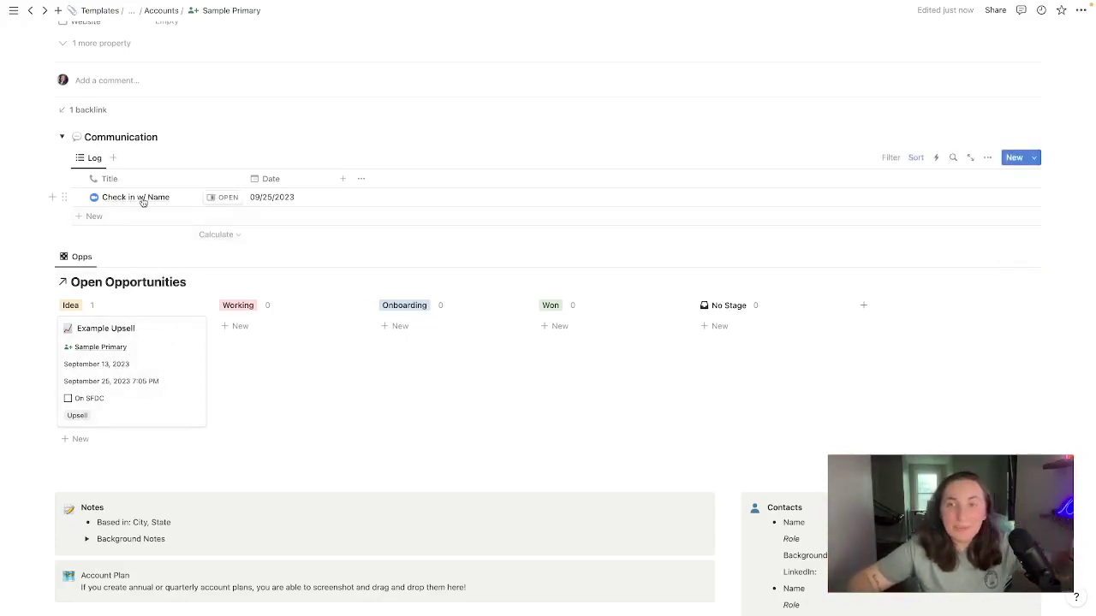
pyautogui.click(121, 442)
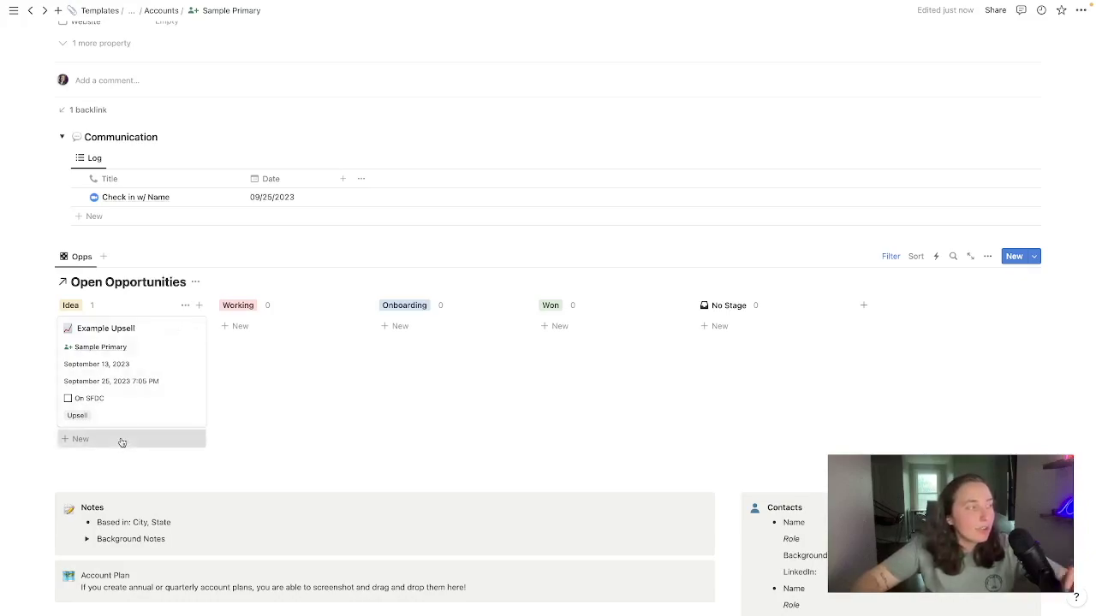
pyautogui.doubleClick(84, 442)
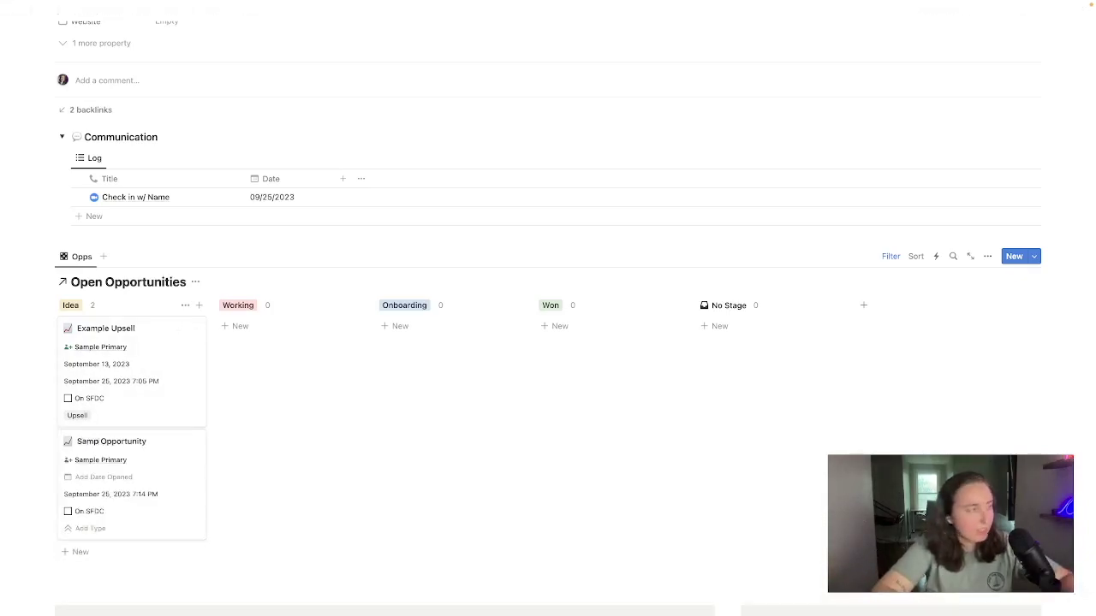
pyautogui.write('Sample')
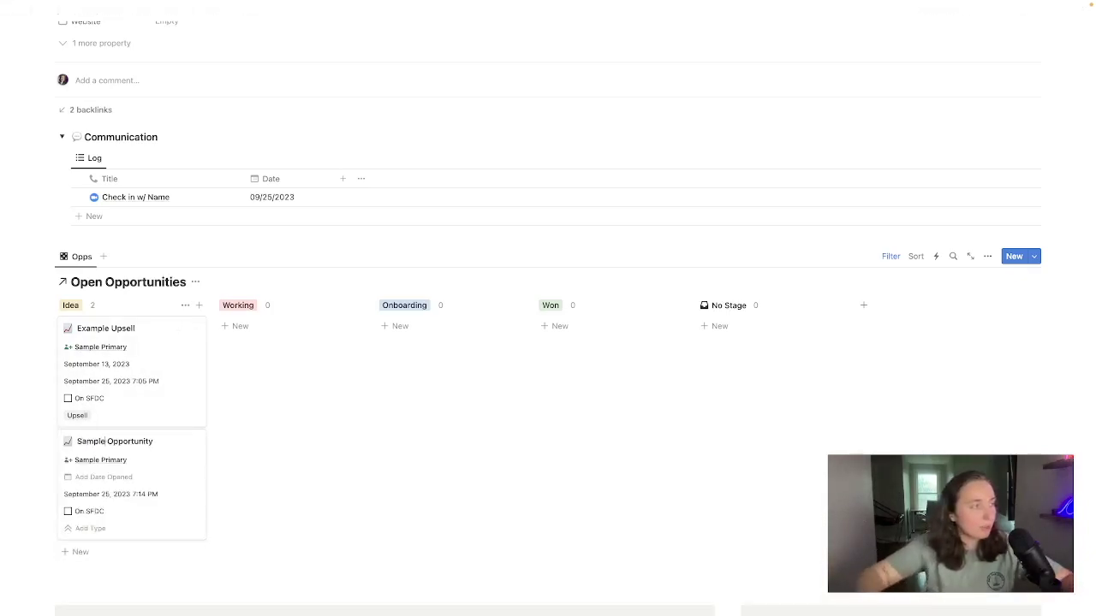
# - Set the Sample Opportunity card's date opened to September 25, 2023 and its type to Cross-sell
pyautogui.click(109, 481)
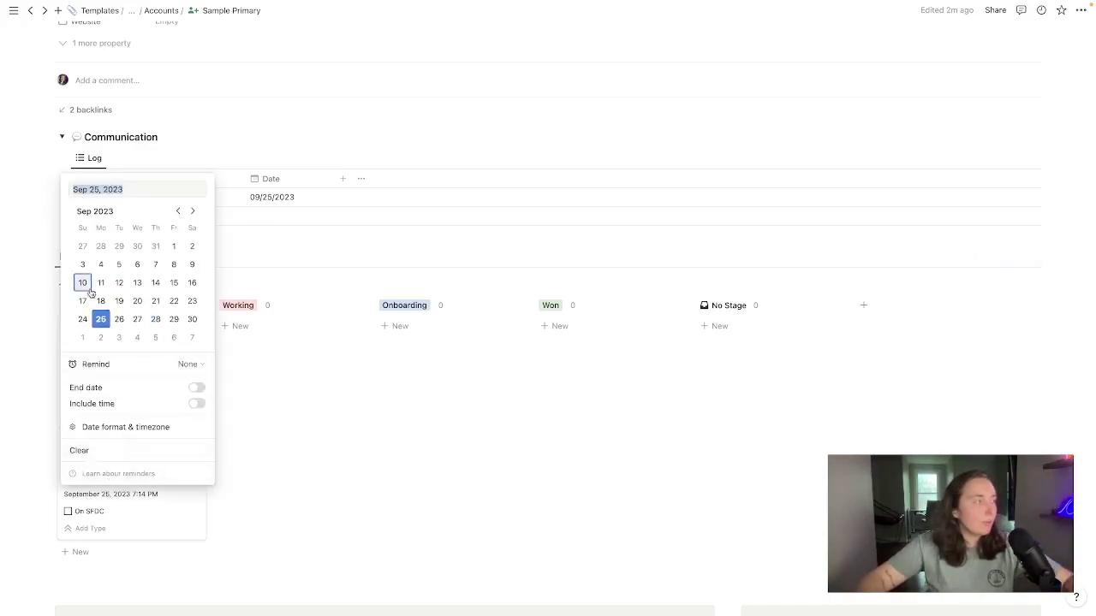
pyautogui.click(101, 322)
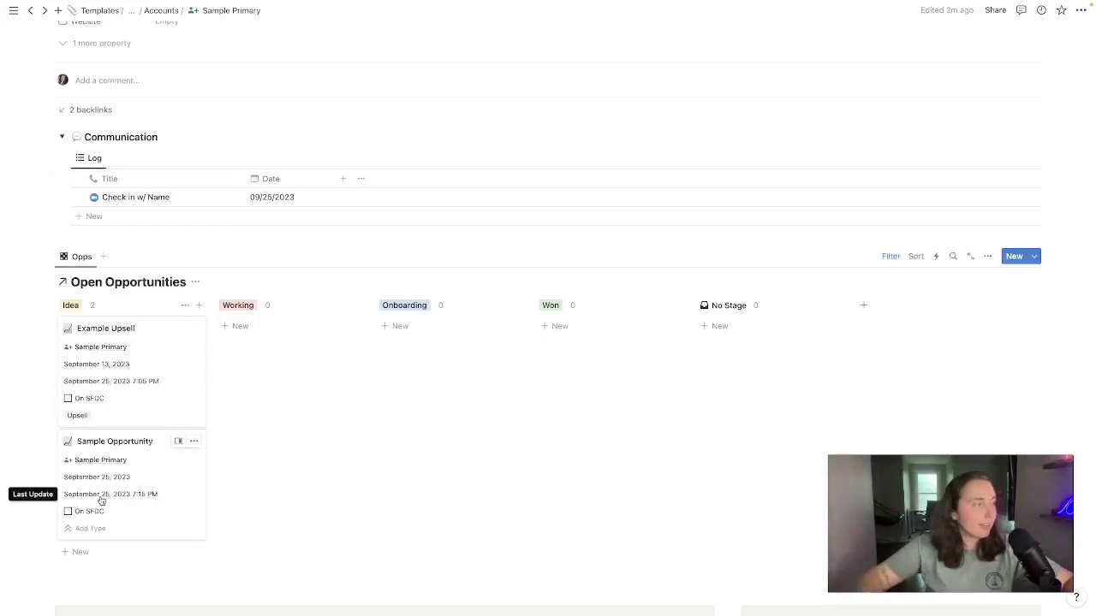
pyautogui.click(110, 529)
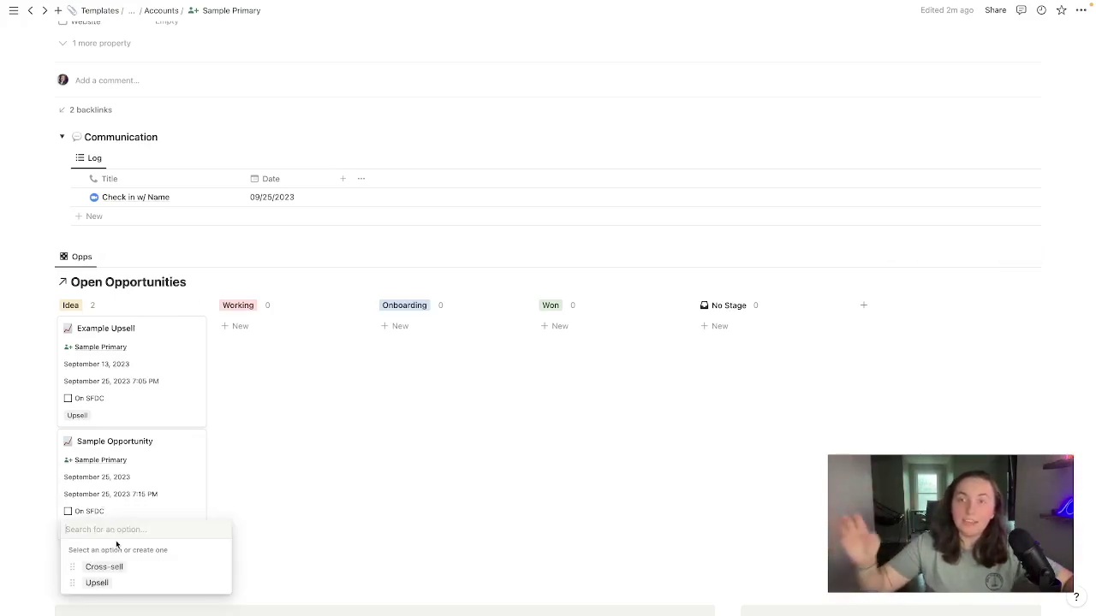
pyautogui.click(132, 567)
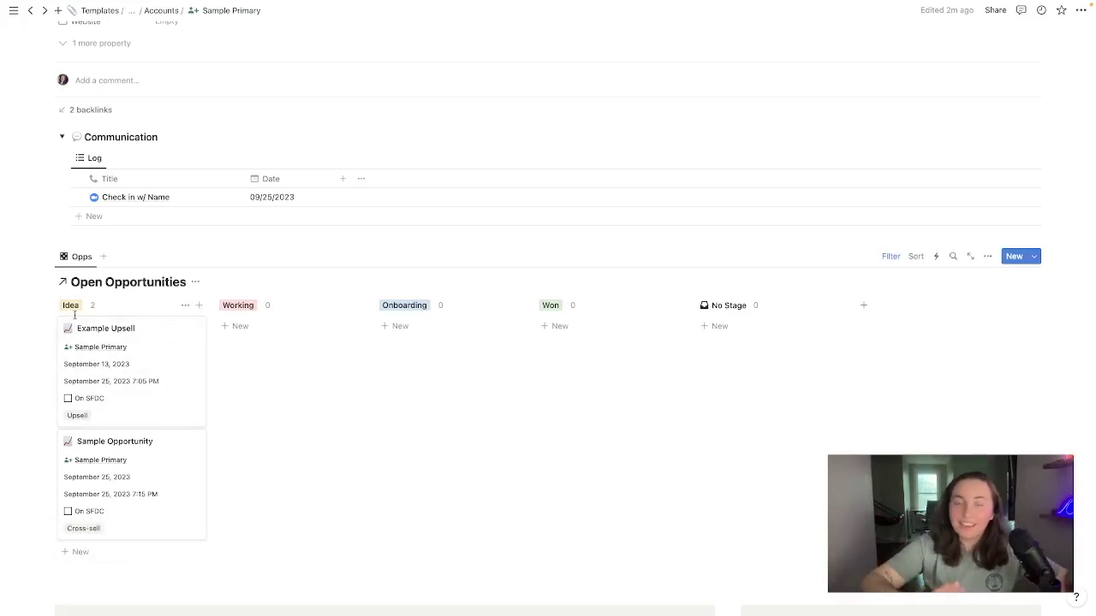
pyautogui.click(197, 488)
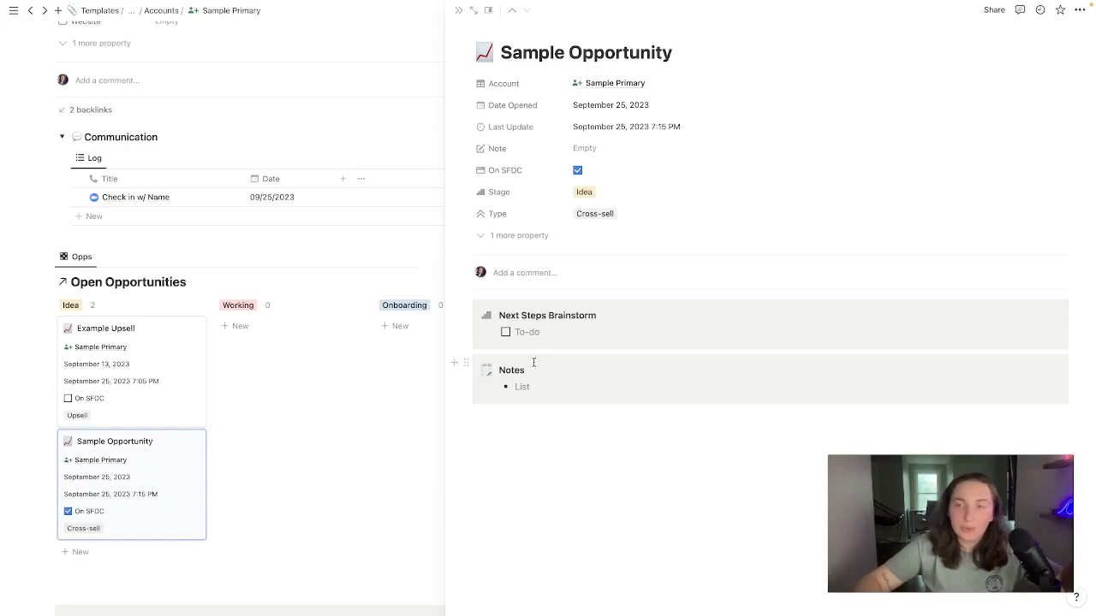
pyautogui.click(520, 387)
pyautogui.write('@today')
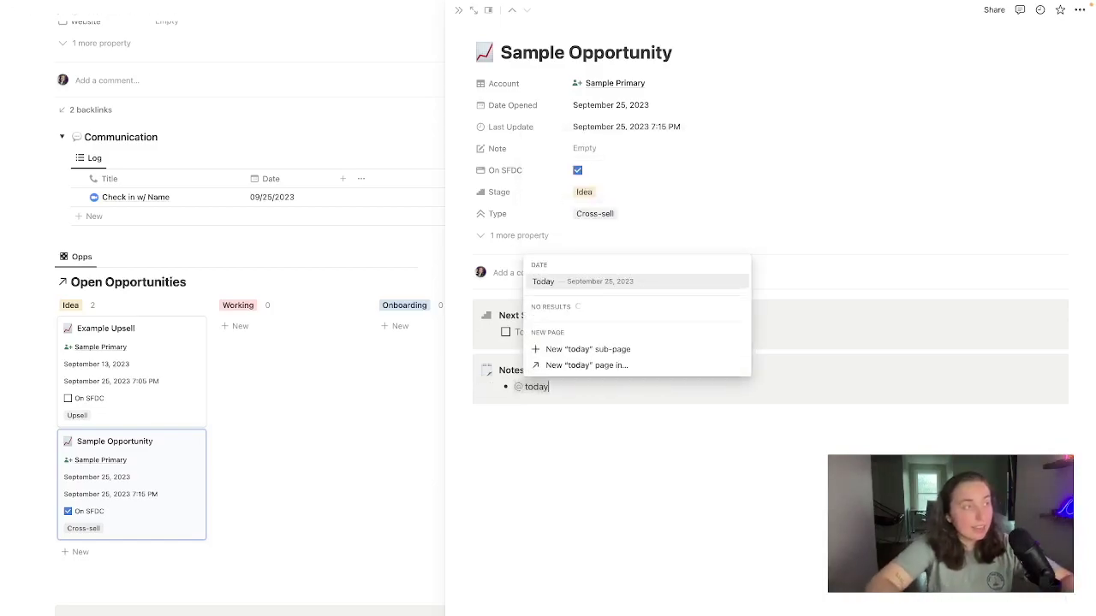
pyautogui.press('Return')
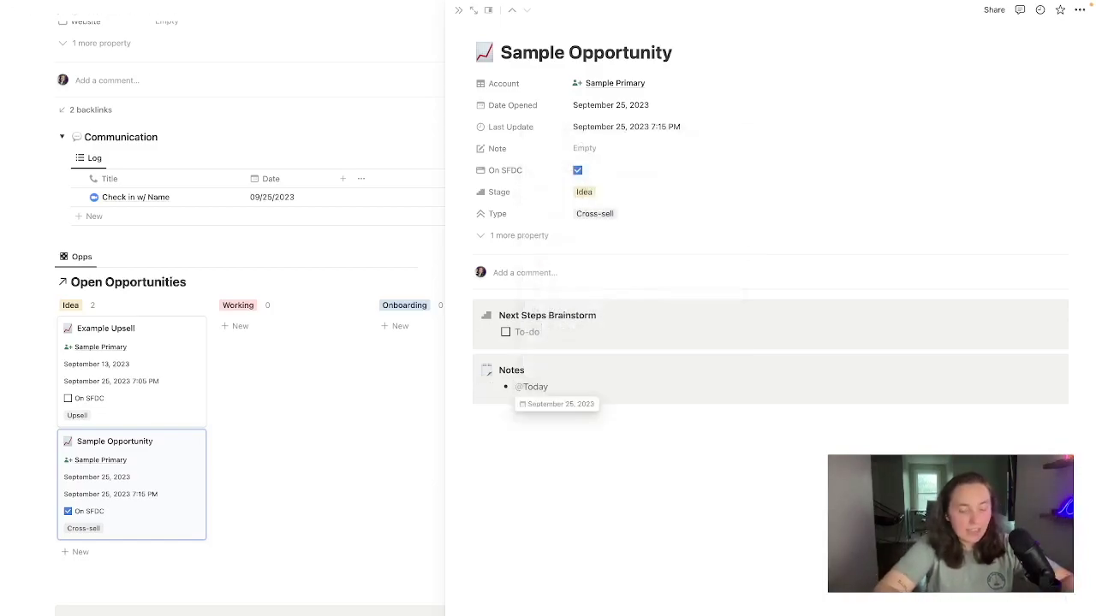
pyautogui.write(': dis')
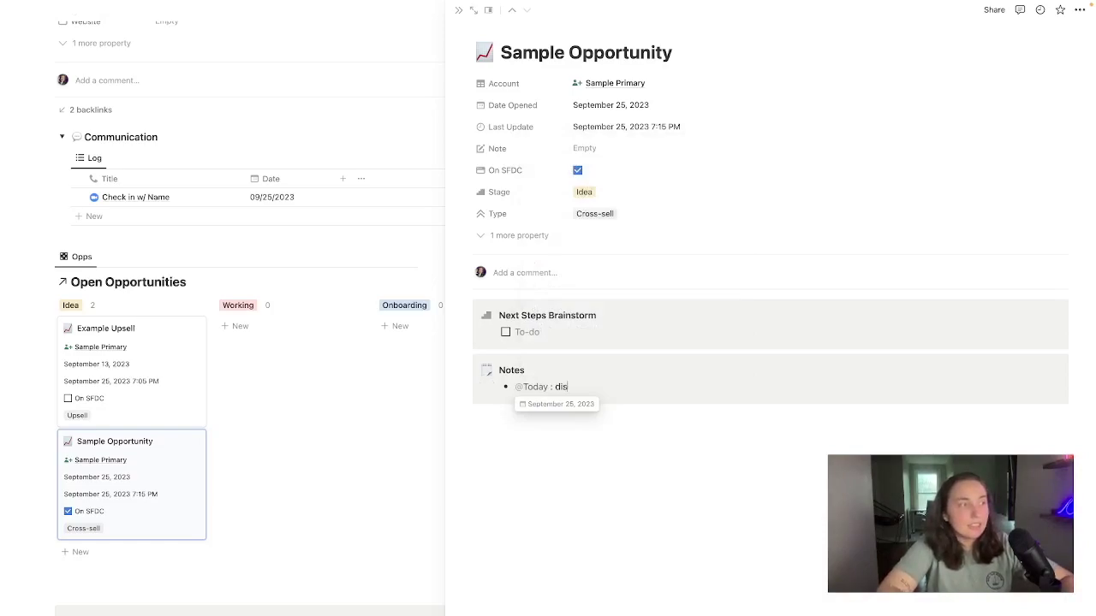
pyautogui.write('cussed on the')
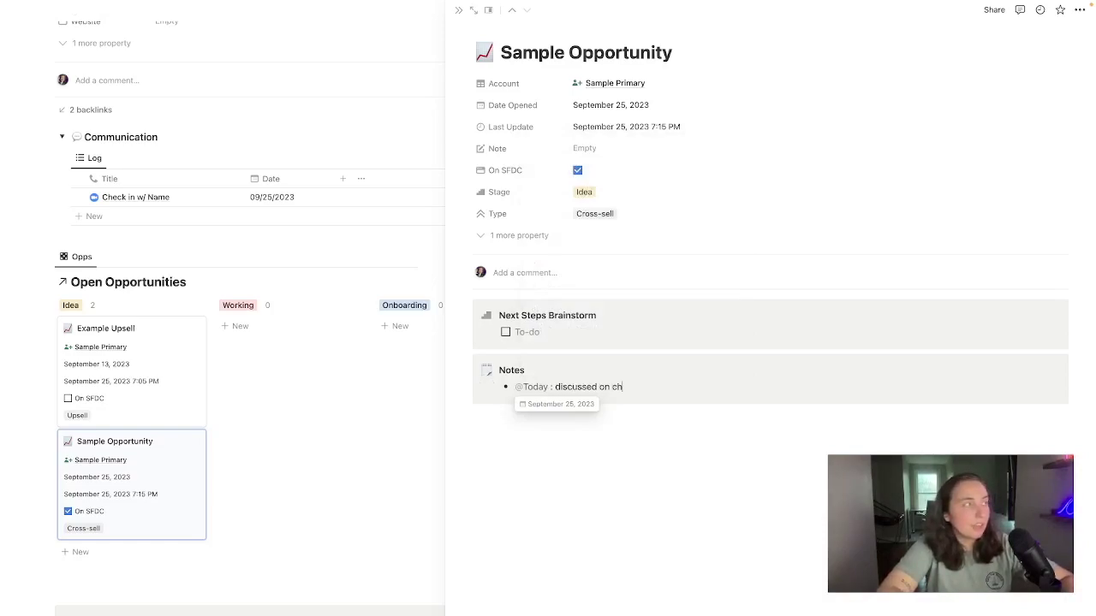
# - Finish the Notes bullet after "discussed on" with a page mention of "Check in w/ Name"
pyautogui.press('BackSpace')
pyautogui.press('BackSpace')
pyautogui.press('BackSpace')
pyautogui.press('BackSpace')
pyautogui.write('@check in w/ name')
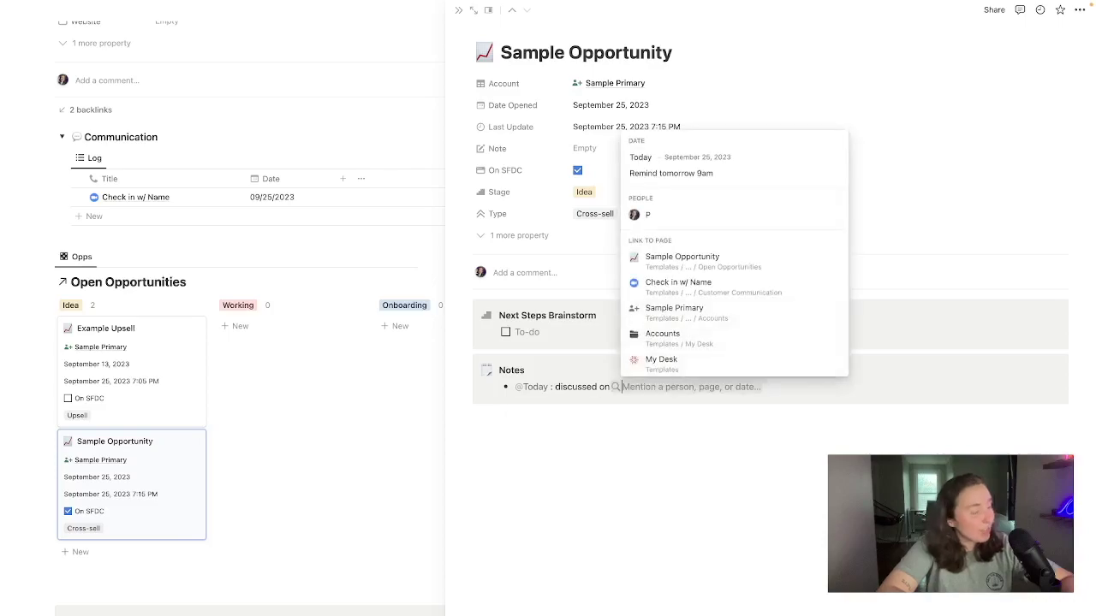
pyautogui.press('Return')
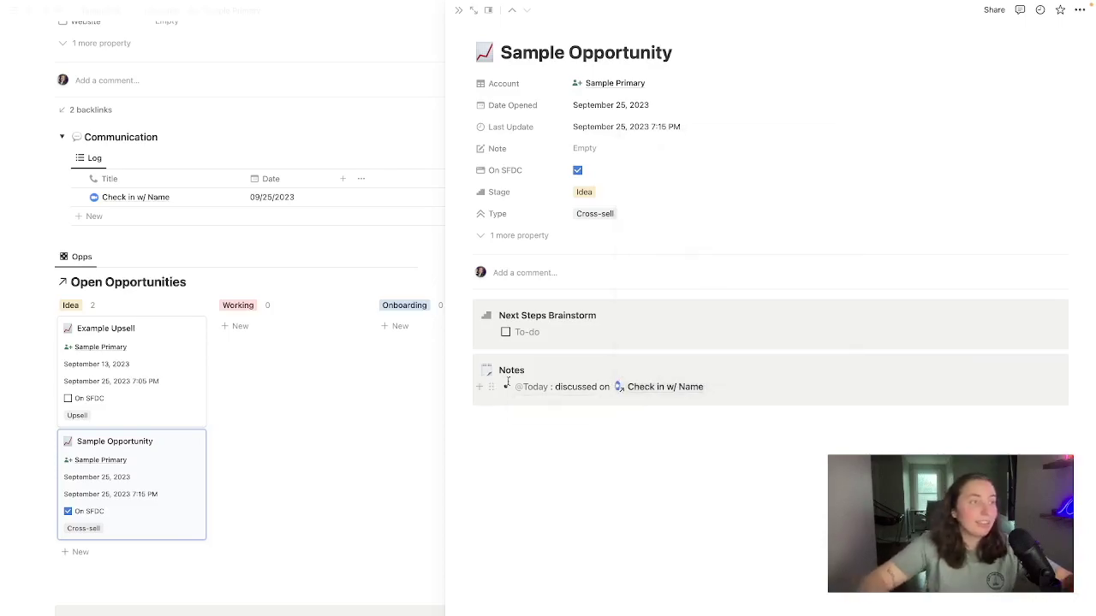
# - Check the note's "Check in w/ Name" link, and move the Sample Opportunity card to the Onboarding stage on Sample Primary
pyautogui.click(662, 387)
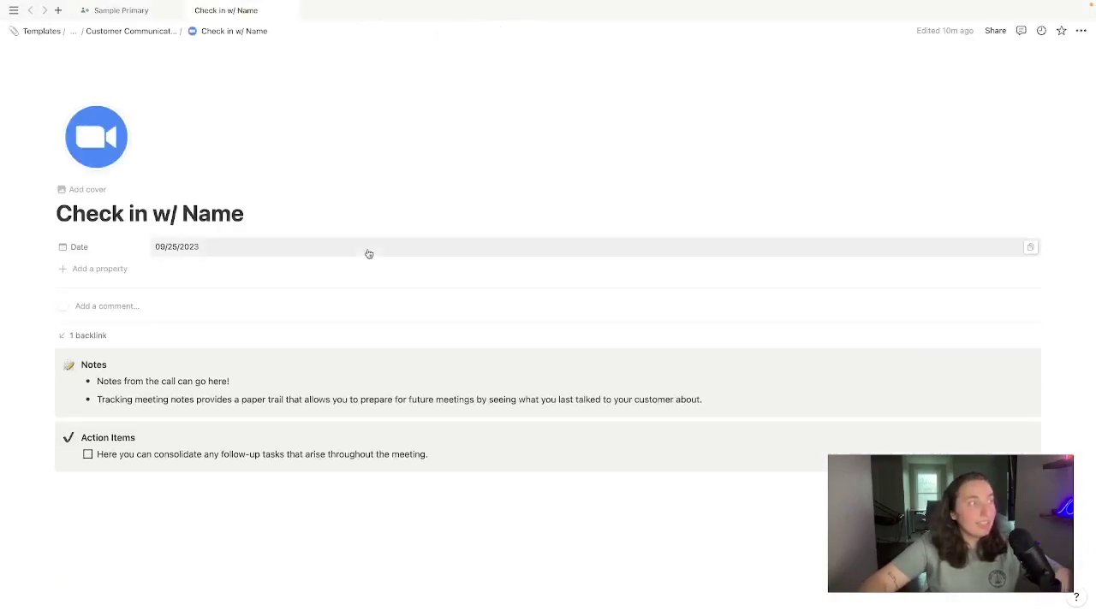
pyautogui.hotkey('ctrl', 'shift', 'Tab')
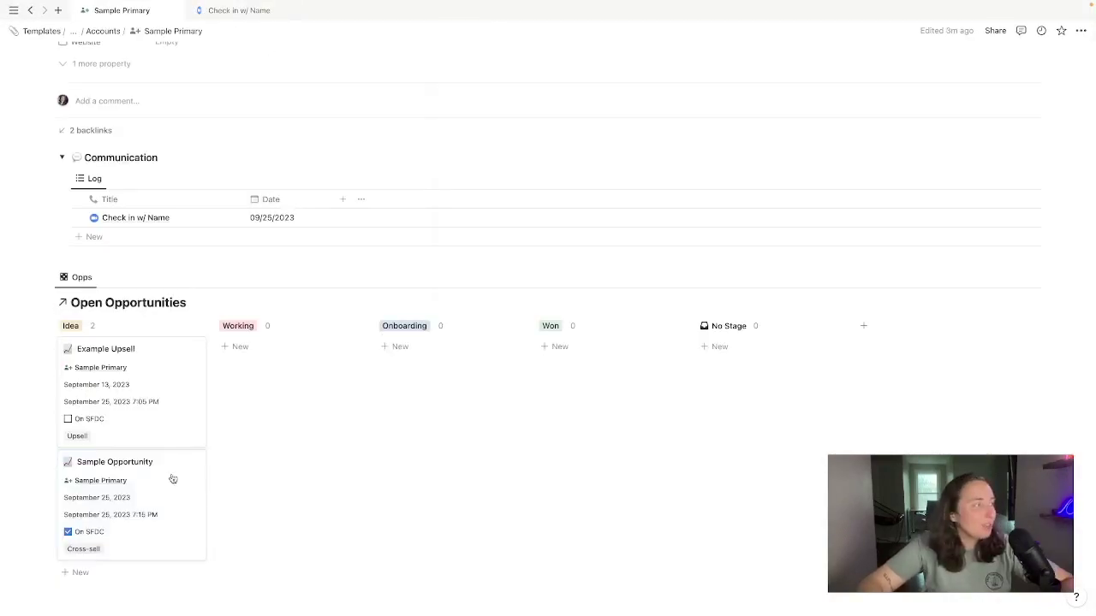
pyautogui.moveTo(143, 472); pyautogui.dragTo(415, 364)
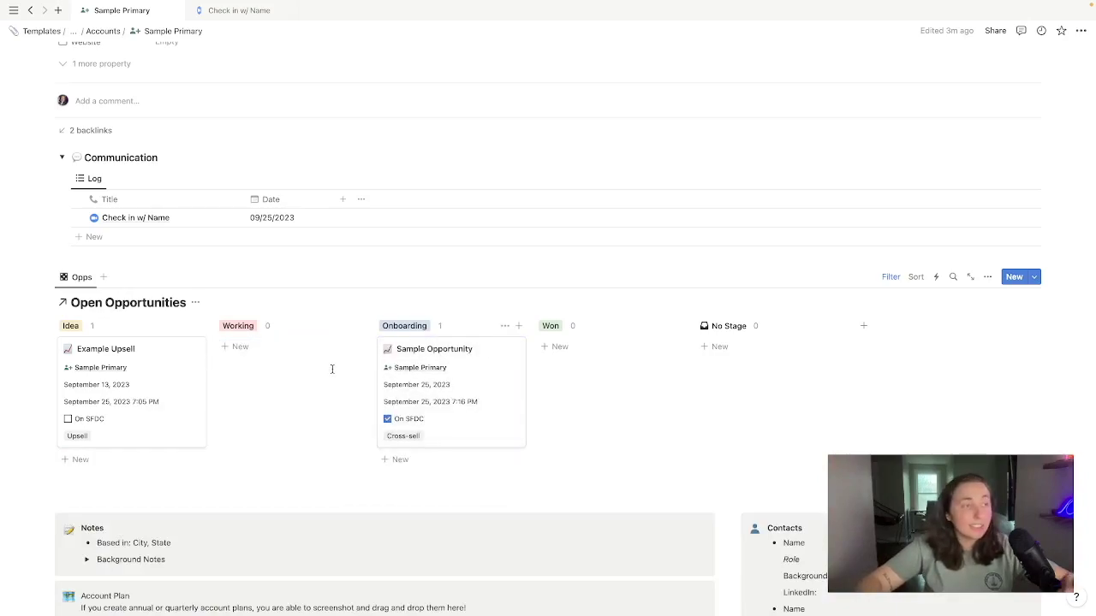
# - Open the Opportunities database from My Desk and move the Example Upsell card to the Working stage
pyautogui.scroll(2, 287, 386)
pyautogui.scroll(-1, 256, 380)
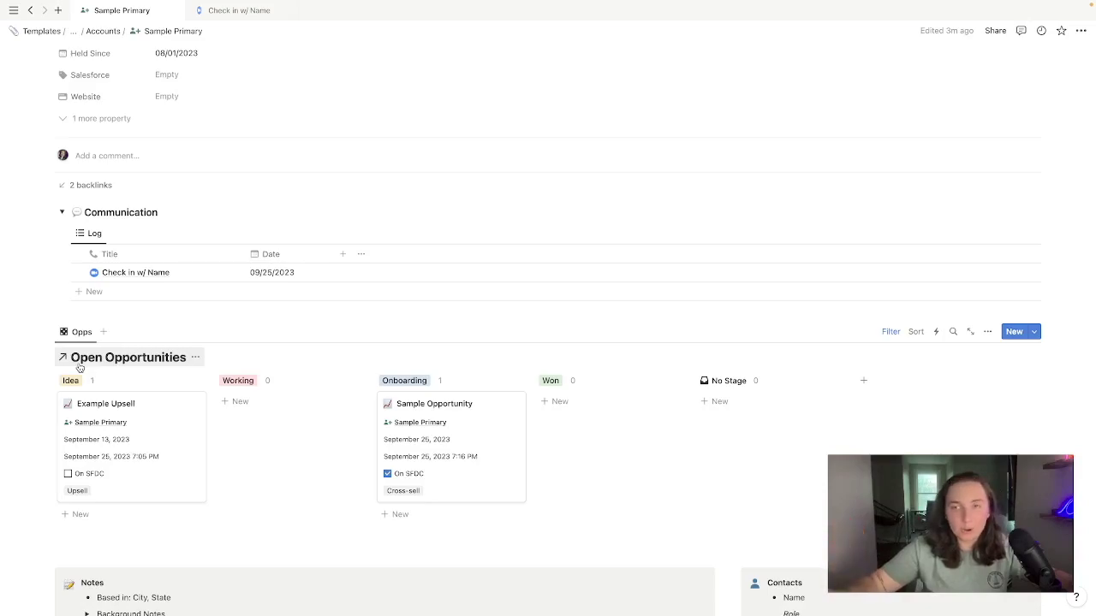
pyautogui.scroll(5, 214, 353)
pyautogui.click(73, 31)
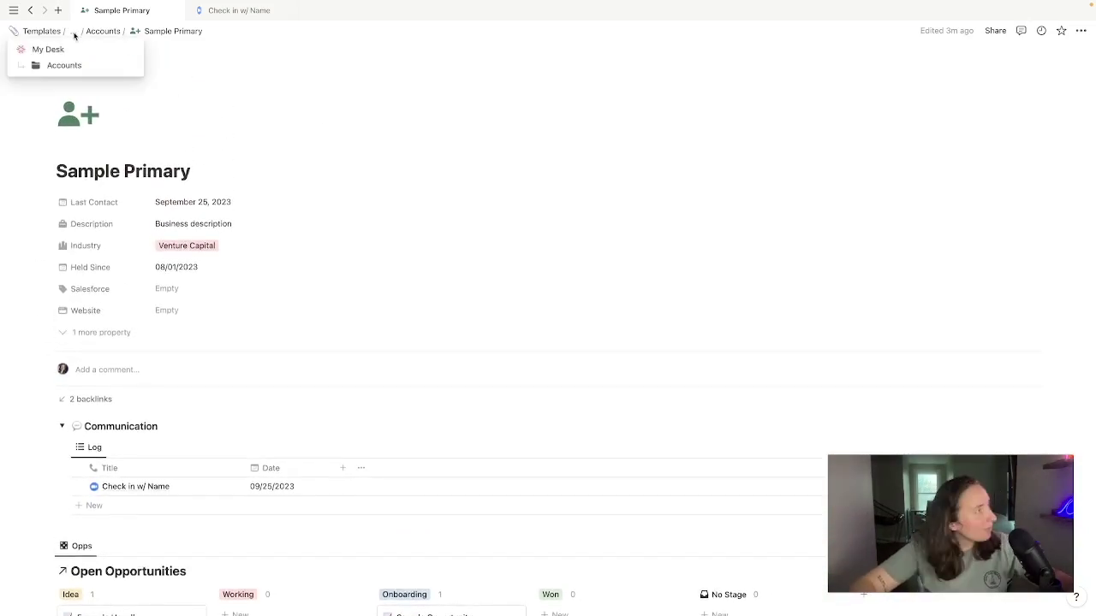
pyautogui.click(74, 51)
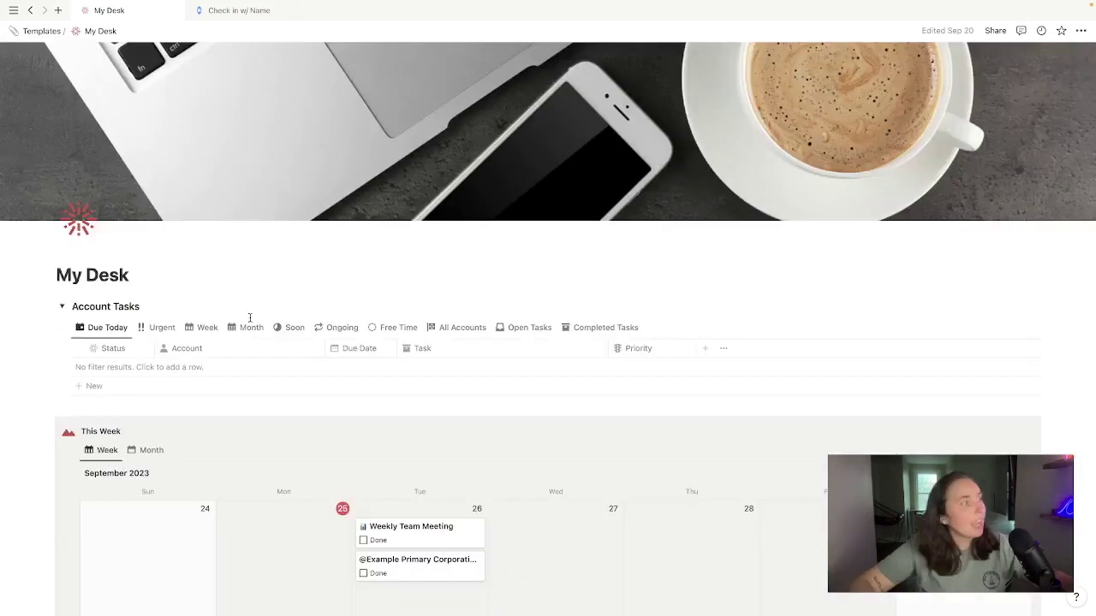
pyautogui.scroll(-5, 250, 317)
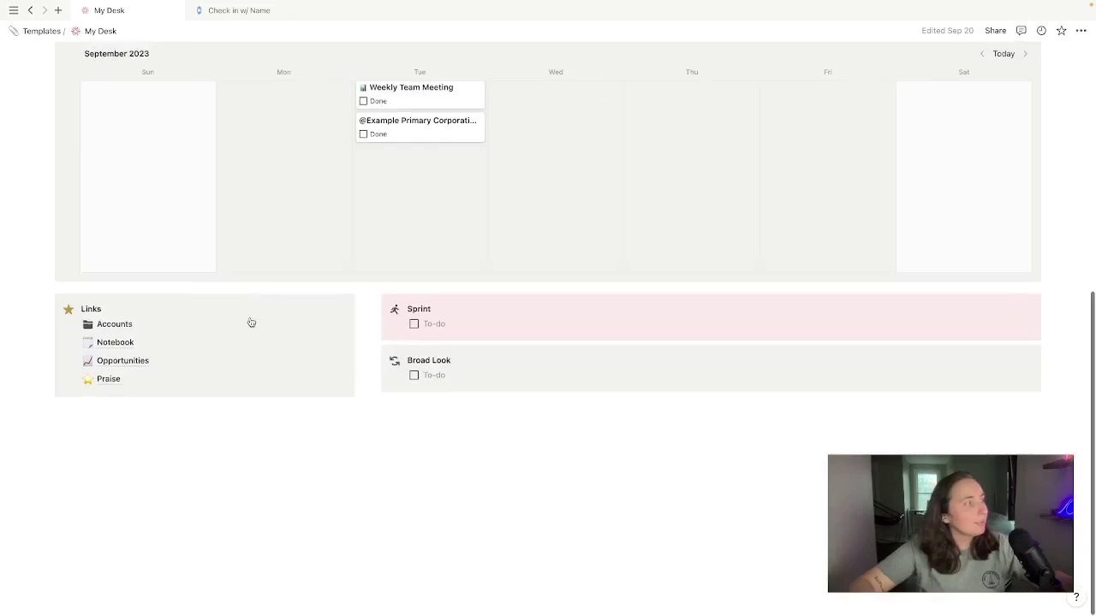
pyautogui.click(128, 368)
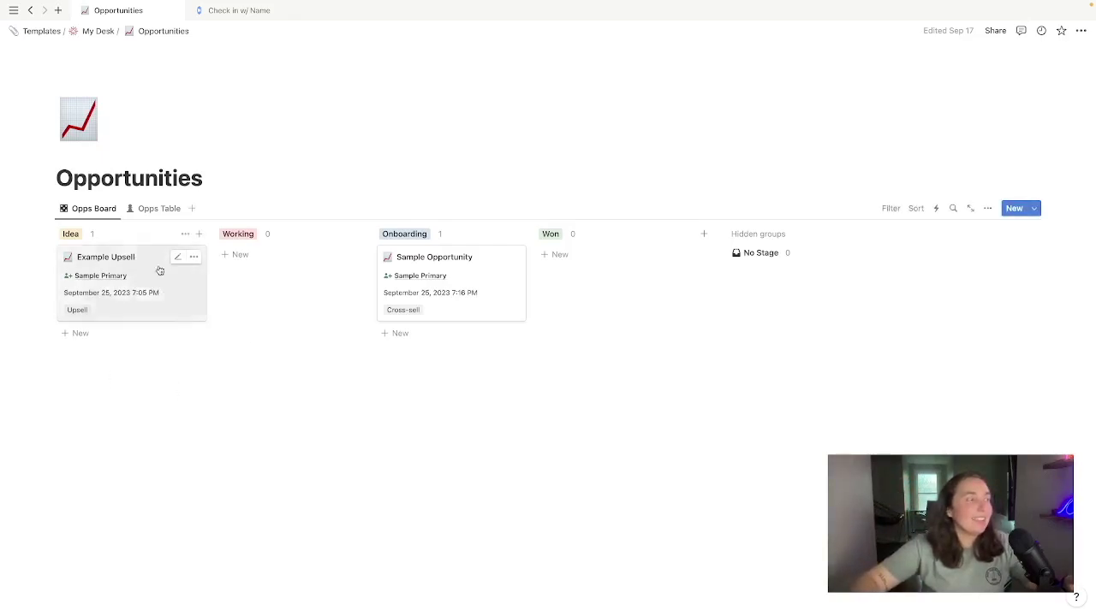
pyautogui.moveTo(159, 270); pyautogui.dragTo(308, 262)
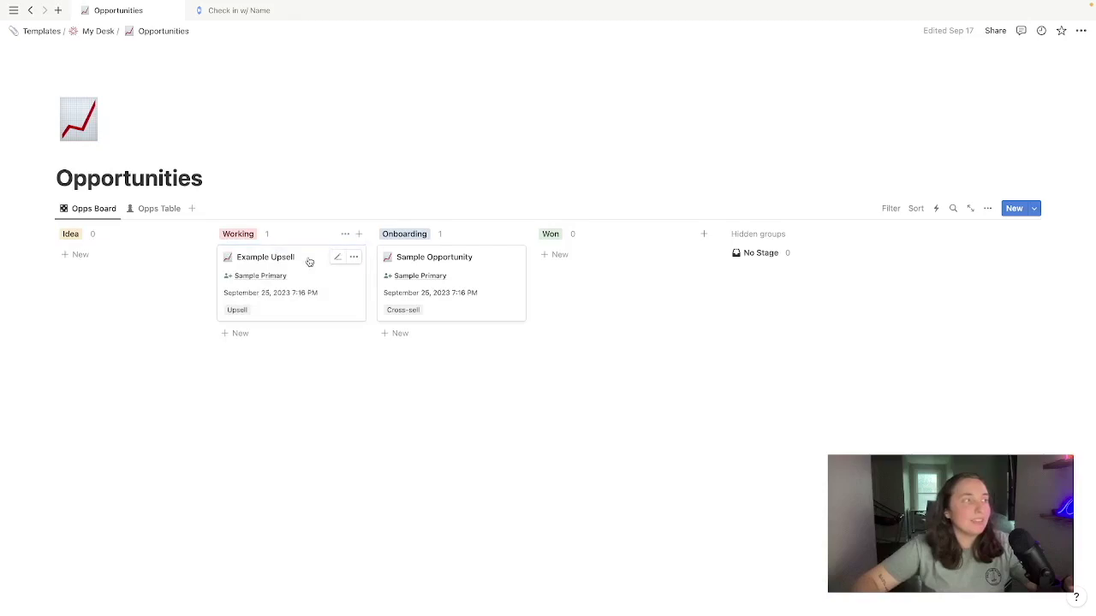
# - View Example Upsell's linked Sample Primary account in a separate tab, and return to My Desk with that tab closed
pyautogui.click(256, 283)
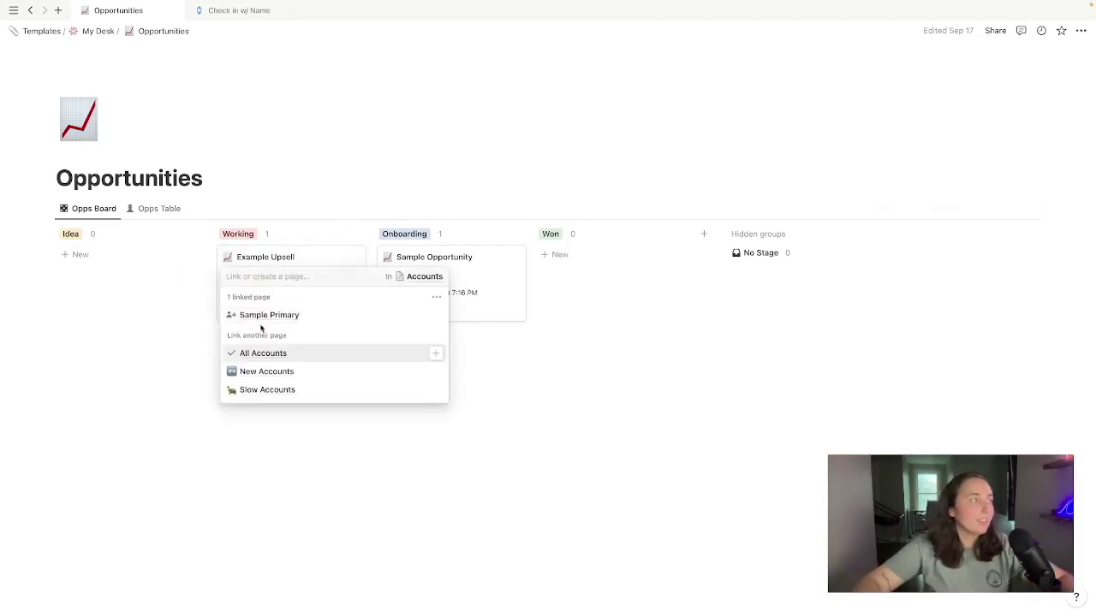
pyautogui.keyDown('super'); pyautogui.click(265, 316); pyautogui.keyUp('super')
pyautogui.click(282, 9)
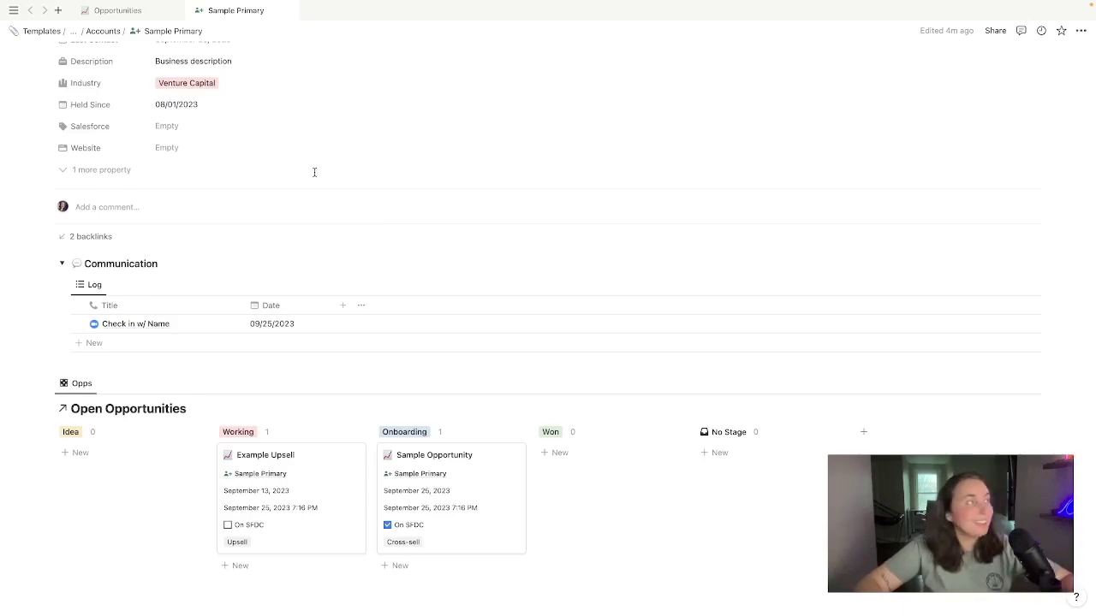
pyautogui.click(117, 10)
pyautogui.click(91, 32)
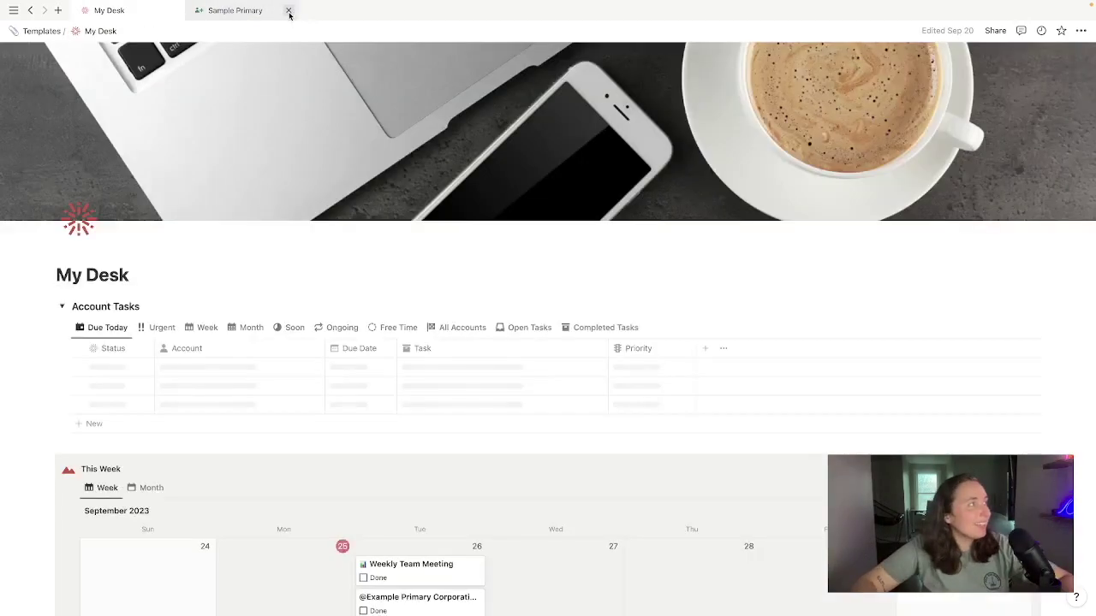
pyautogui.click(289, 10)
# - Open the Notebook database from the My Desk links, create a new note entry and close it
pyautogui.scroll(-3, 366, 281)
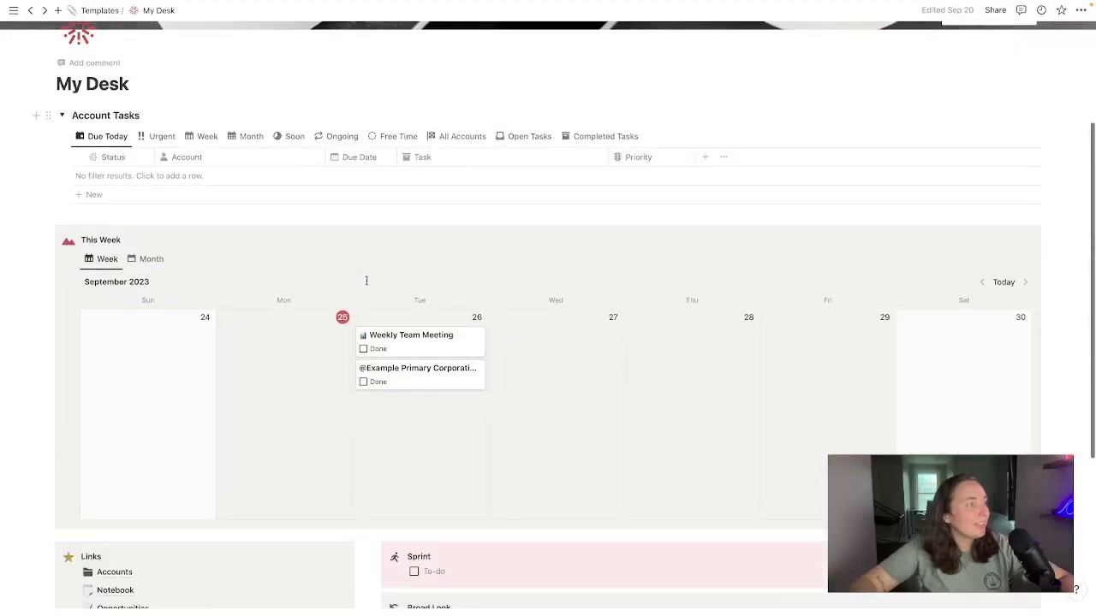
pyautogui.scroll(-2, 366, 281)
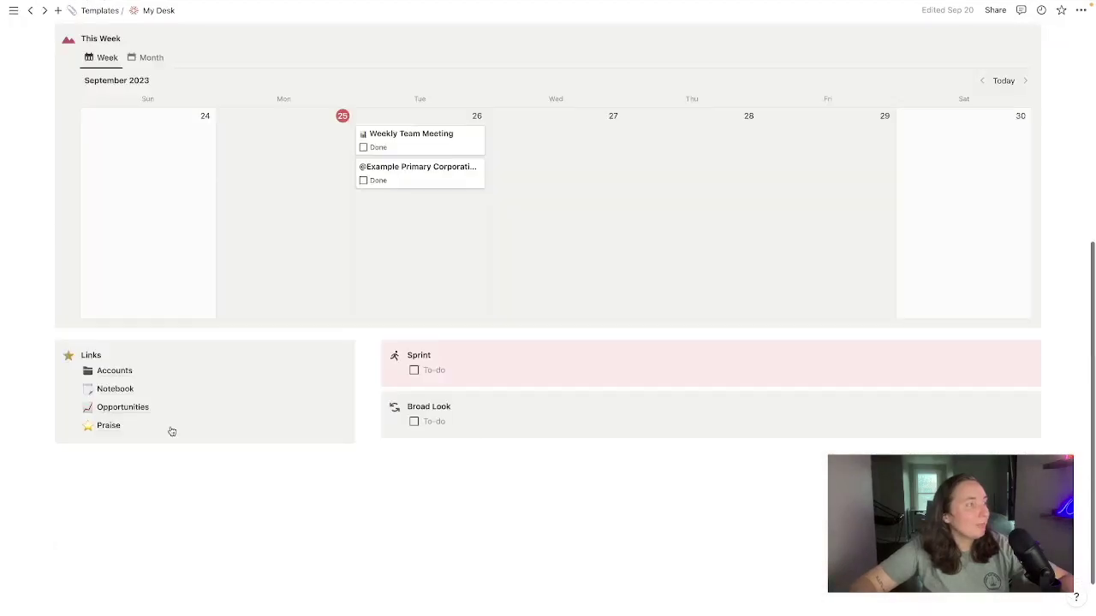
pyautogui.click(119, 390)
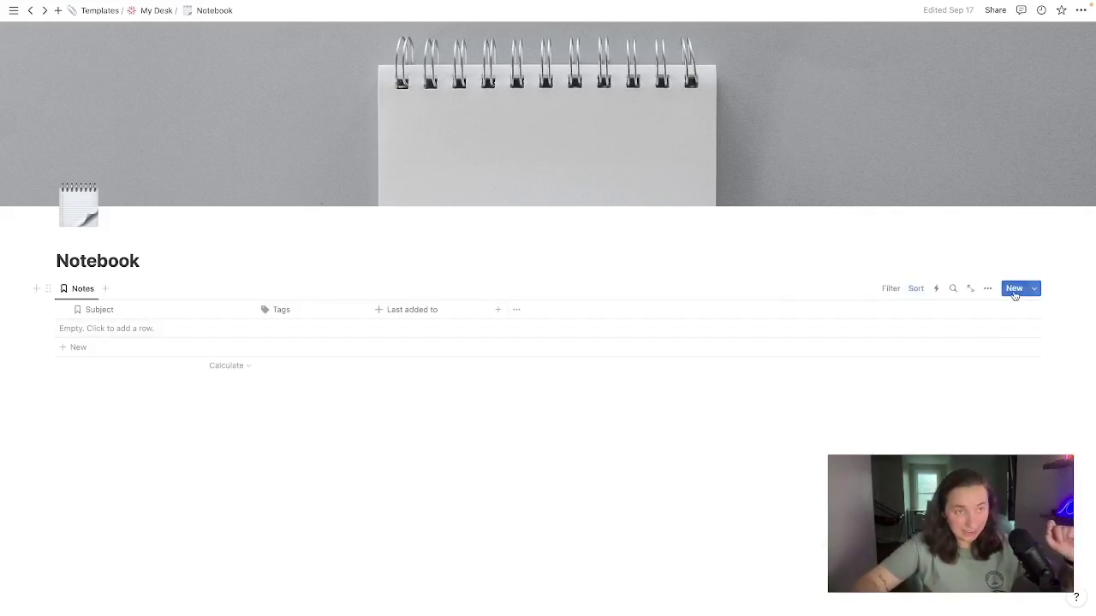
pyautogui.click(1015, 291)
pyautogui.click(810, 271)
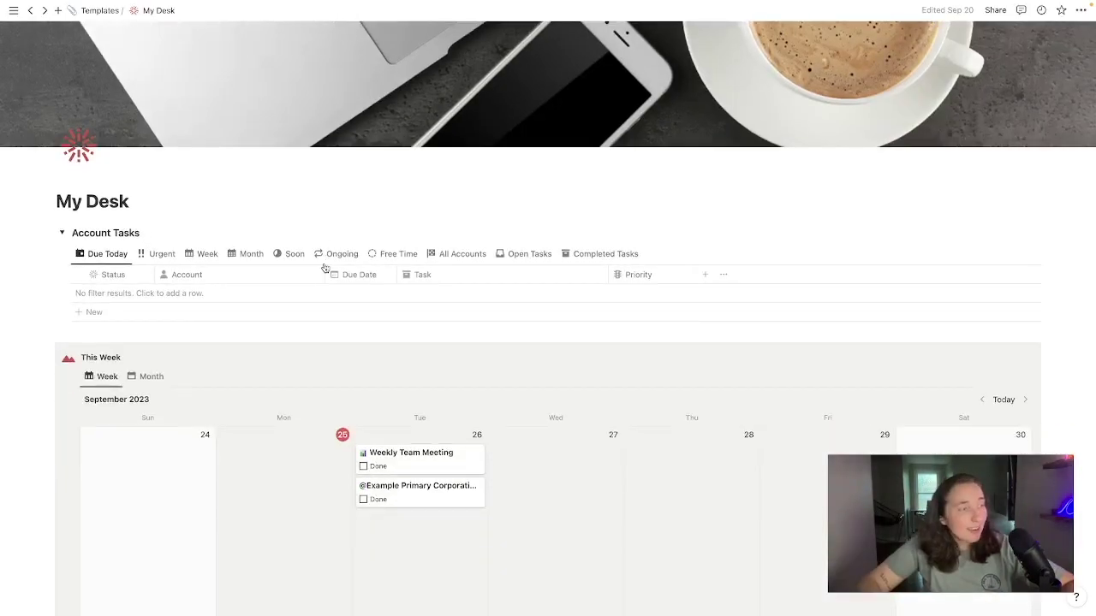
# - Add an entry with the text "Manager said I'm good" to the Praise gallery and return to My Desk
pyautogui.scroll(-5, 322, 262)
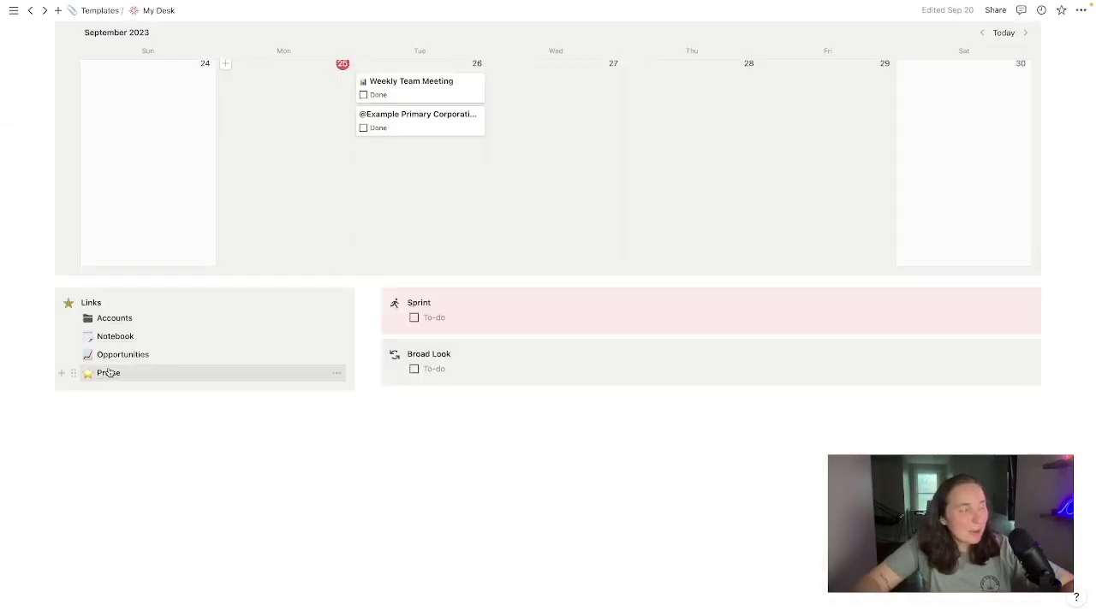
pyautogui.click(111, 376)
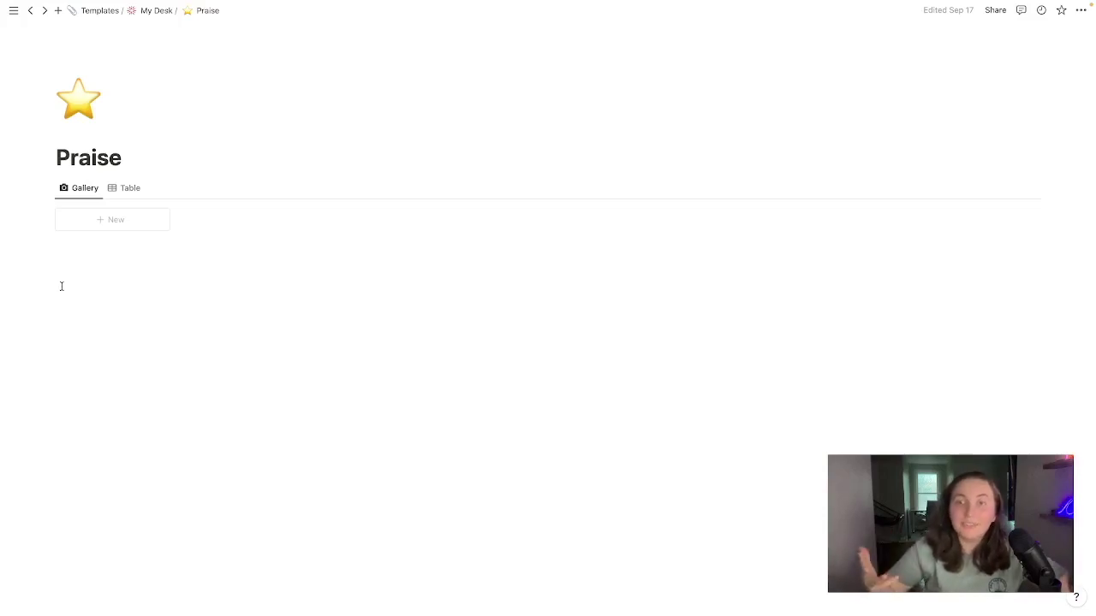
pyautogui.click(128, 224)
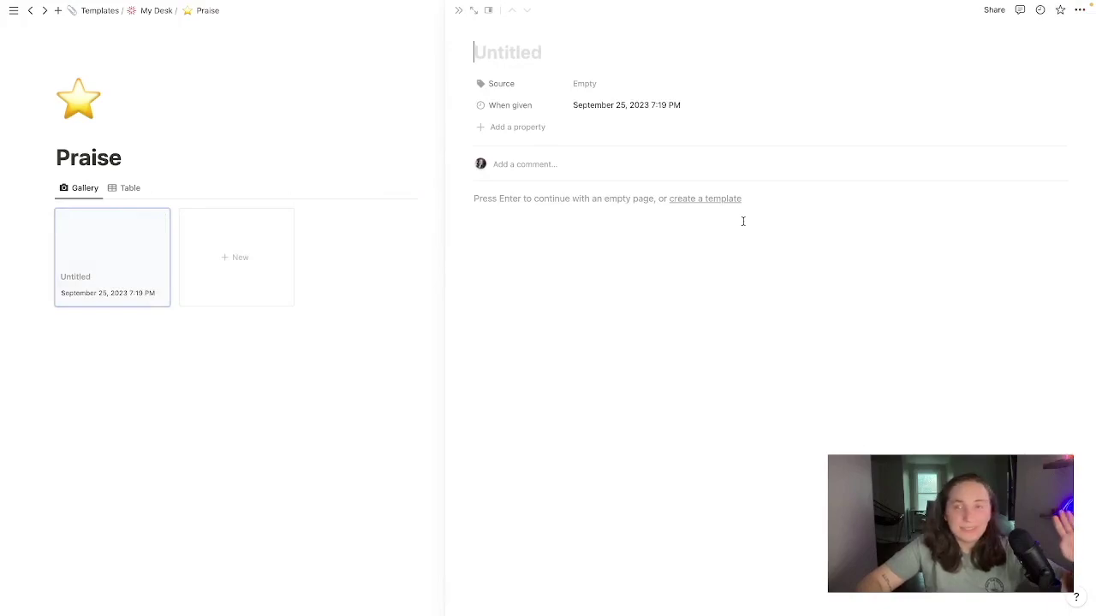
pyautogui.press('Return')
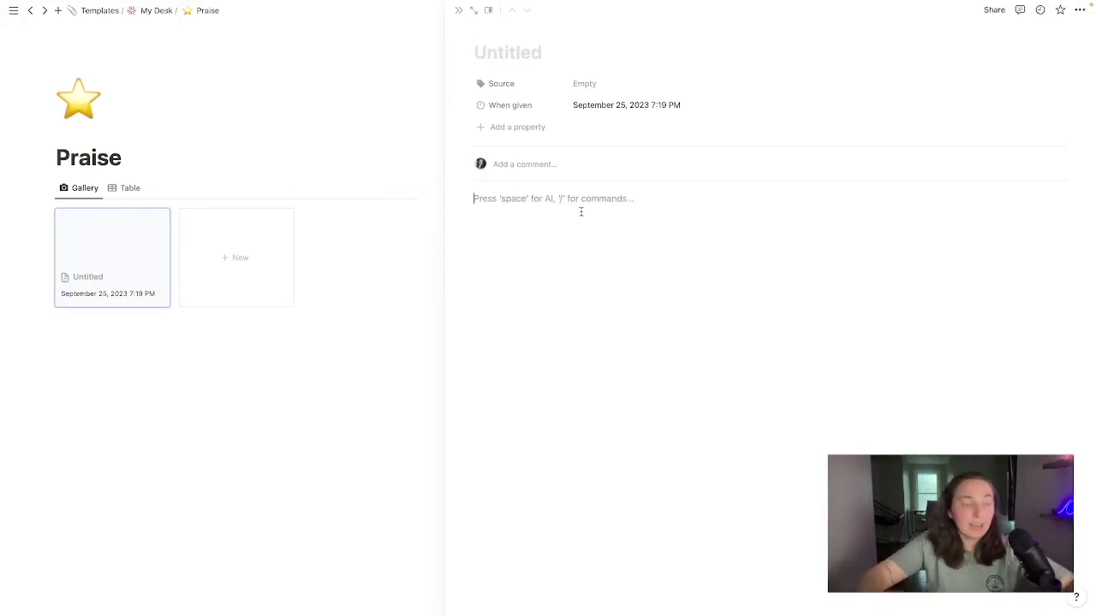
pyautogui.write('Mana')
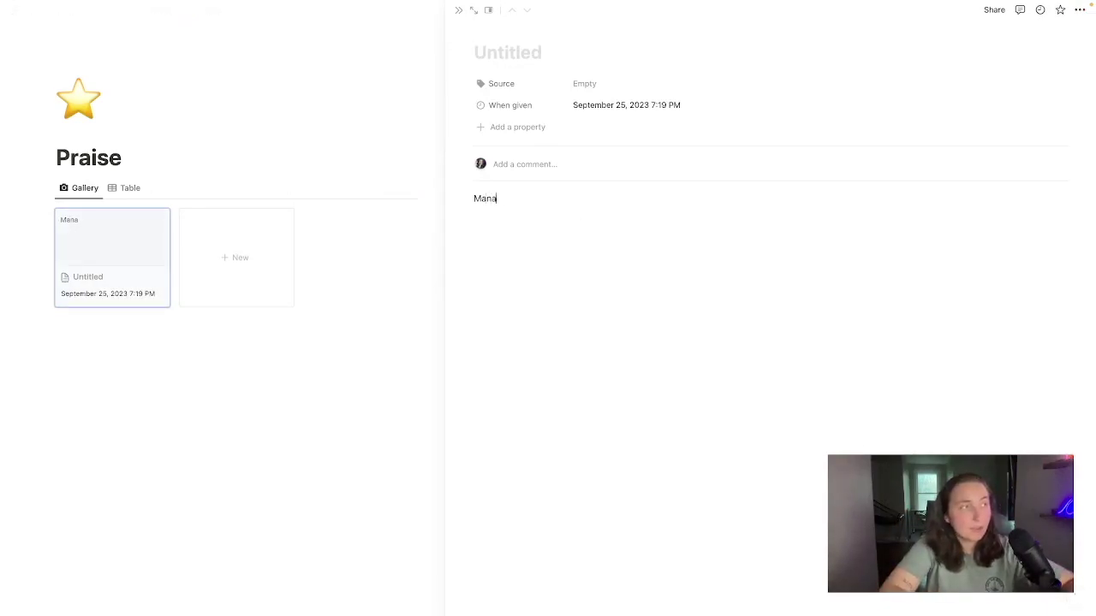
pyautogui.write("ger said i'm ")
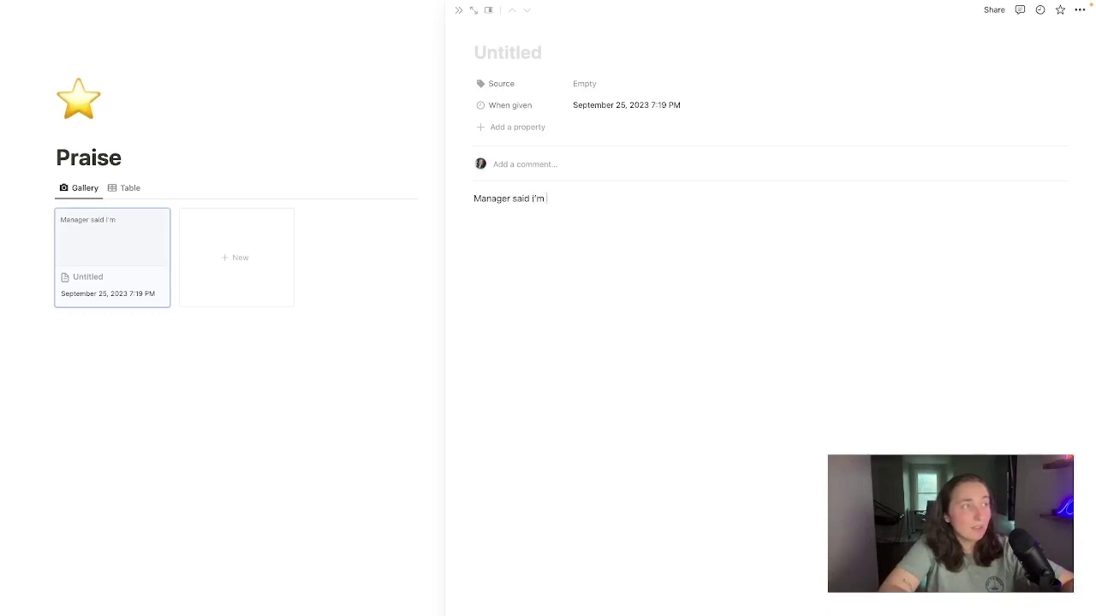
pyautogui.write('good')
pyautogui.click(198, 31)
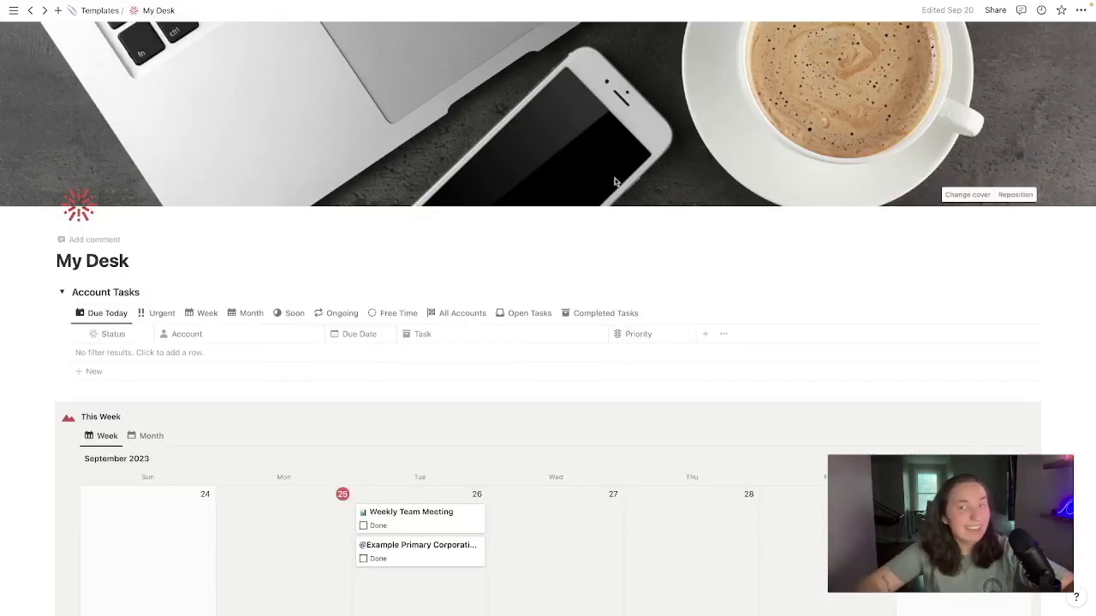
pyautogui.click(156, 10)
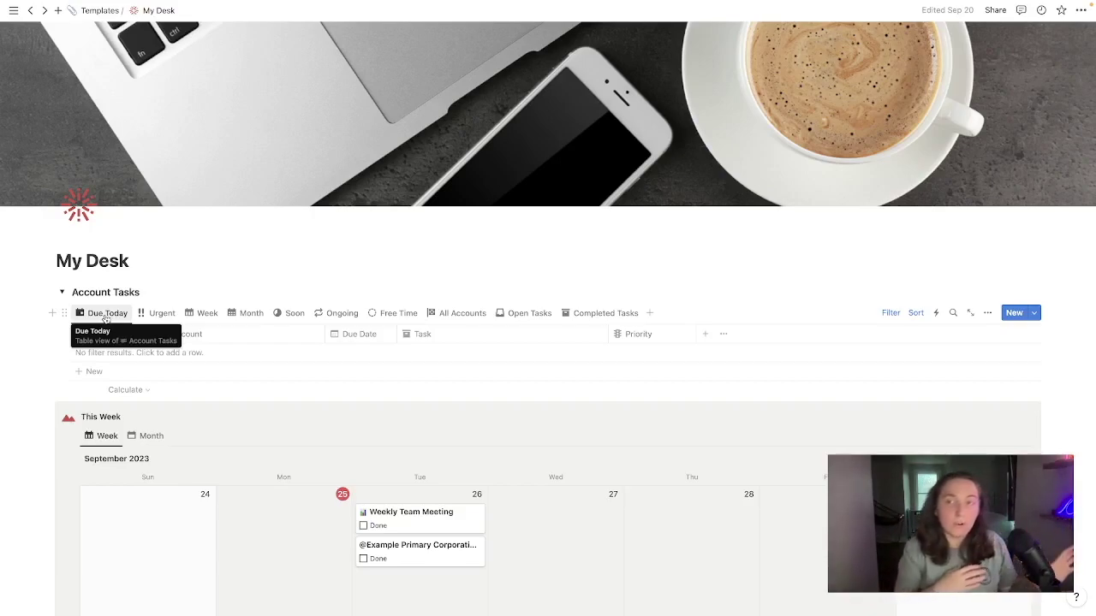
# - Link the Sample Inc. account to the "check in" task due today, and show the Urgent view of Account Tasks
pyautogui.click(135, 347)
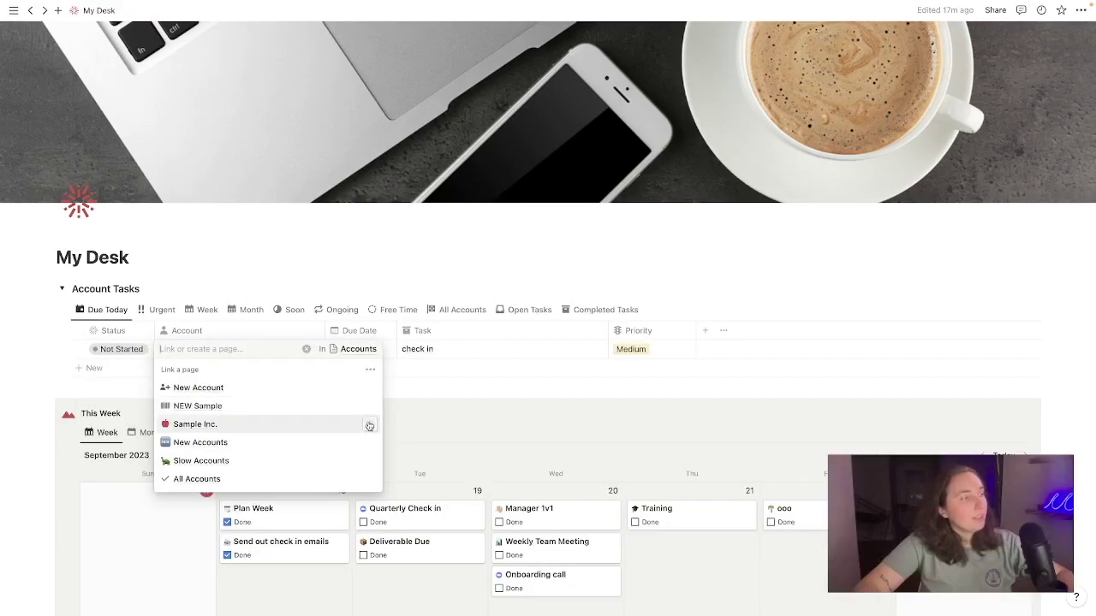
pyautogui.click(369, 428)
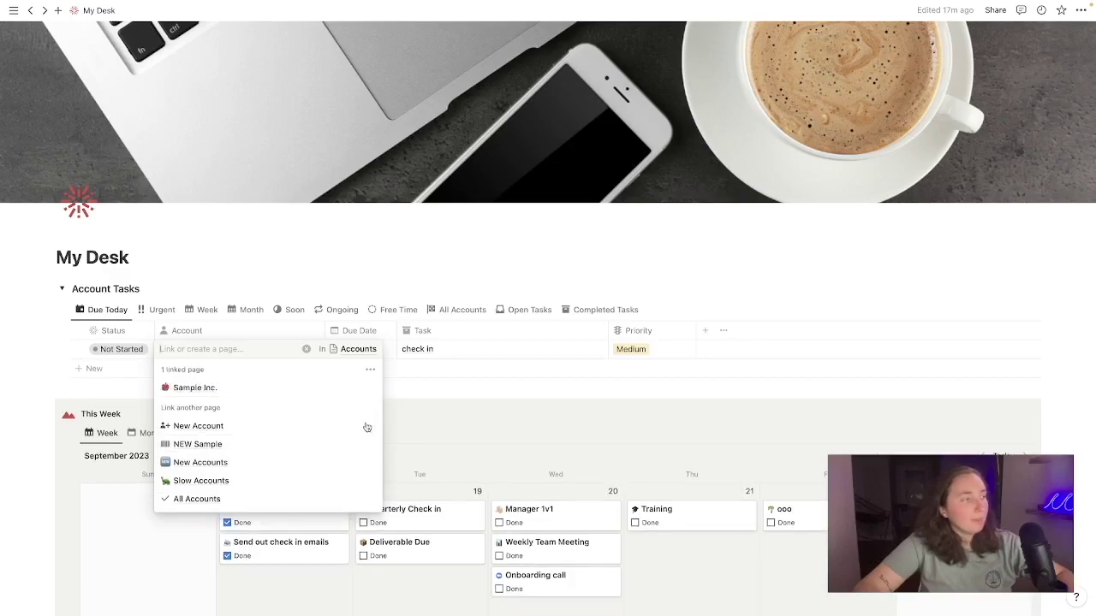
pyautogui.click(265, 285)
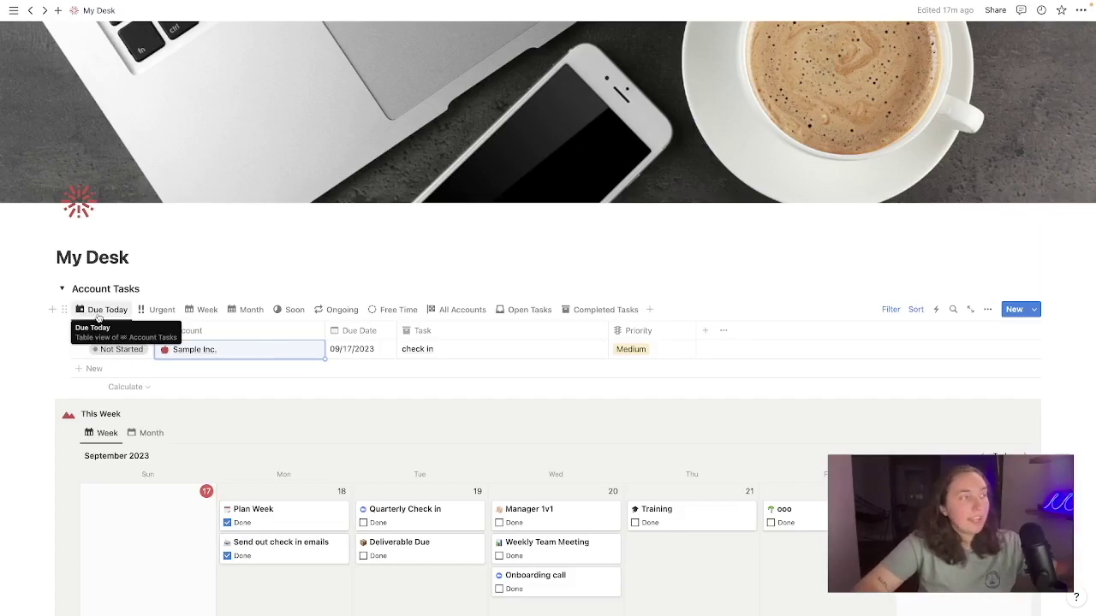
pyautogui.click(163, 312)
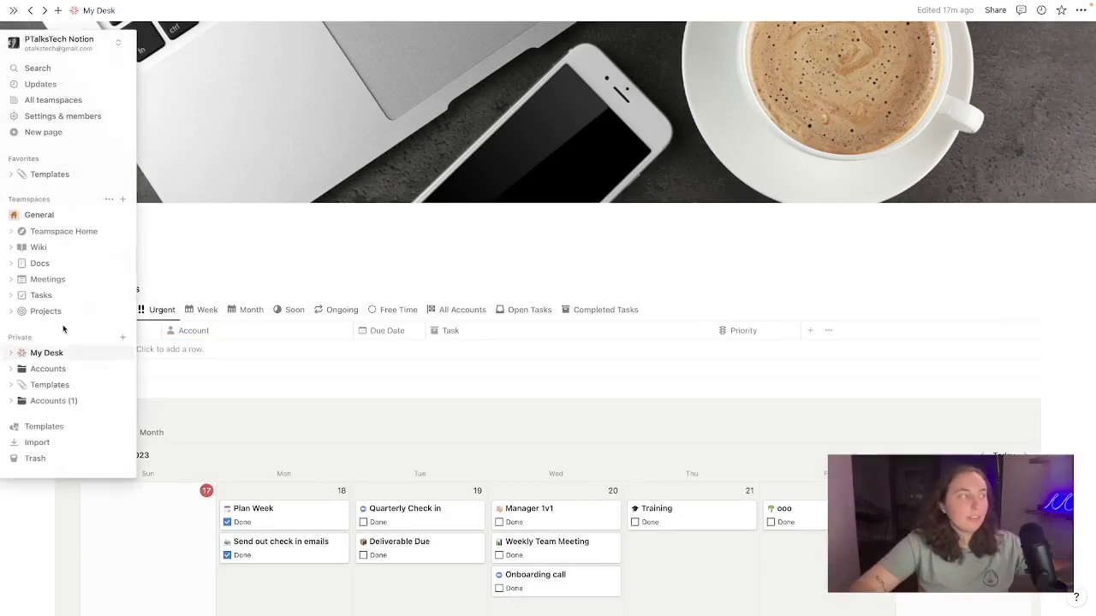
# - Examine the pages in the hidden No AM group of the Accounts board, and return to My Desk
pyautogui.click(90, 311)
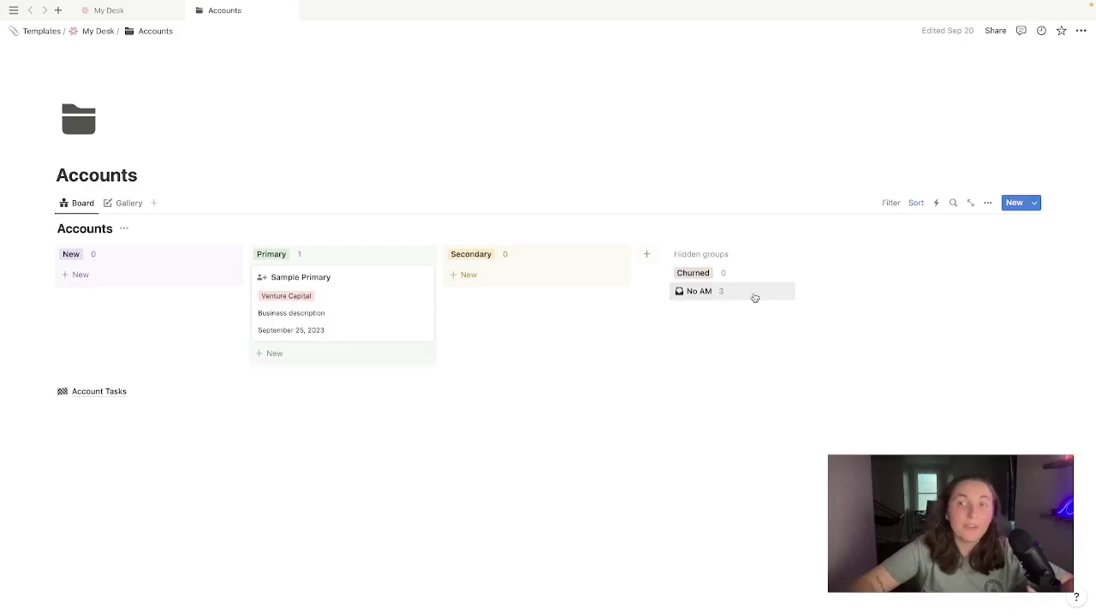
pyautogui.click(754, 297)
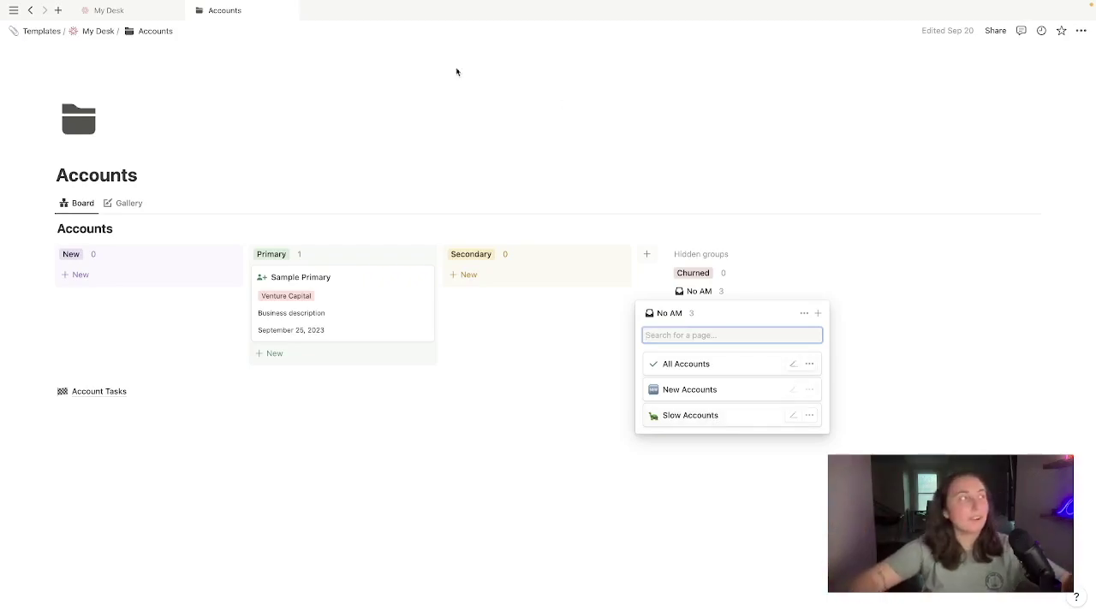
pyautogui.click(101, 11)
# - Name the All Accounts task "ABRs" and give it the due date 12/31/2023, status Ongoing and priority Urgent
pyautogui.scroll(1, 314, 346)
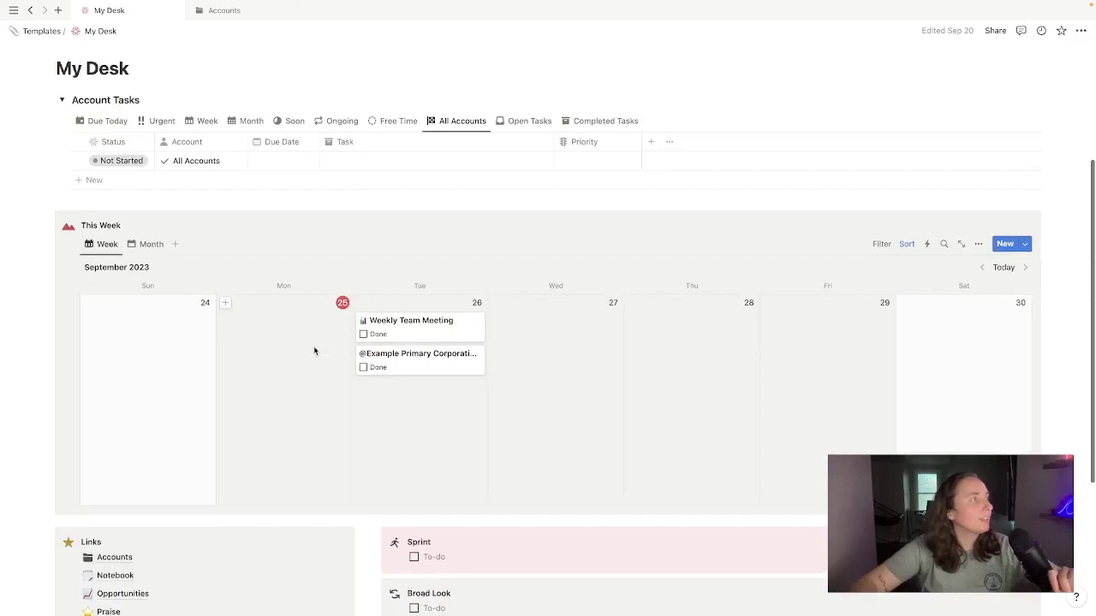
pyautogui.click(472, 161)
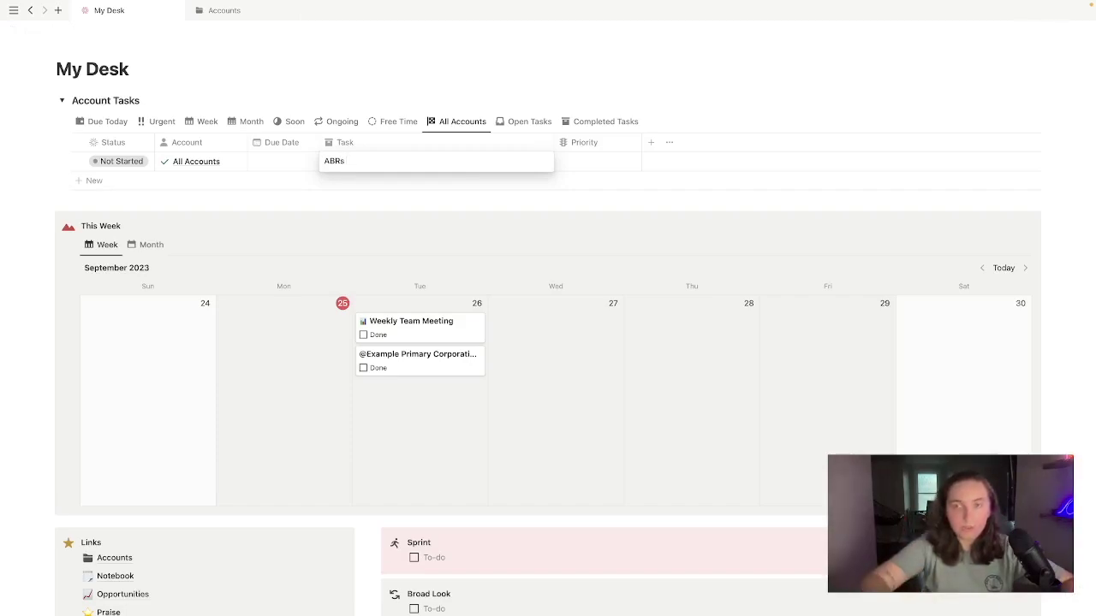
pyautogui.press('Escape')
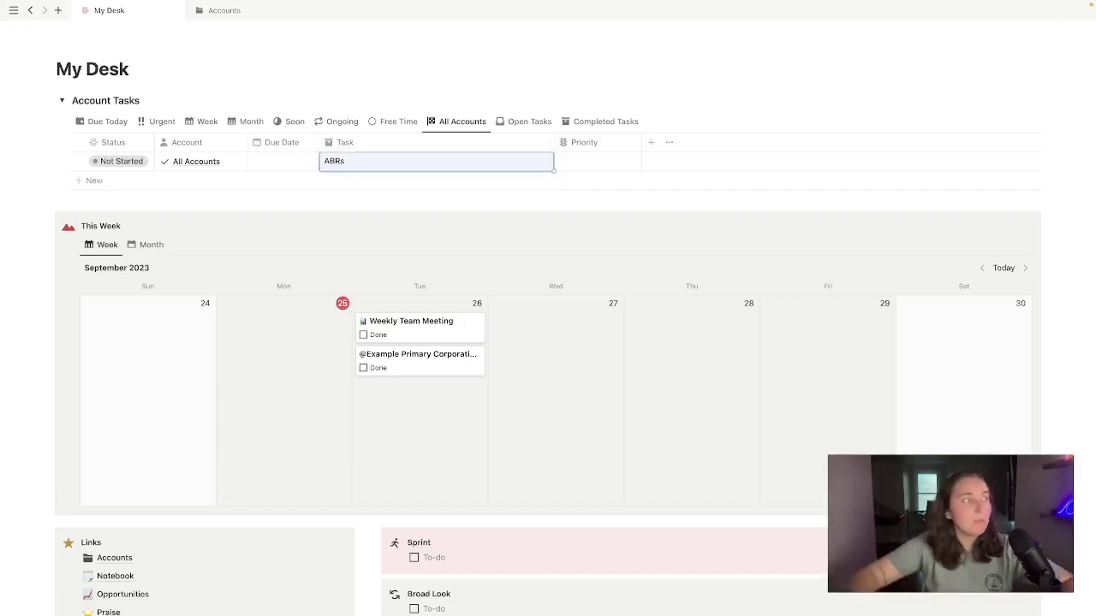
pyautogui.rightClick(282, 164)
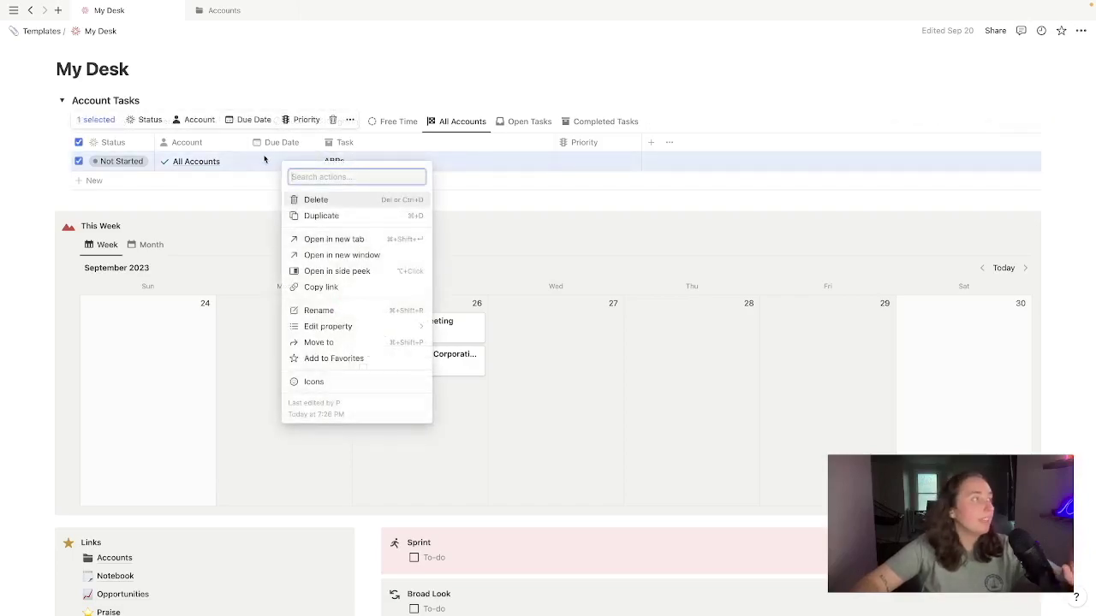
pyautogui.press('Escape')
pyautogui.click(265, 168)
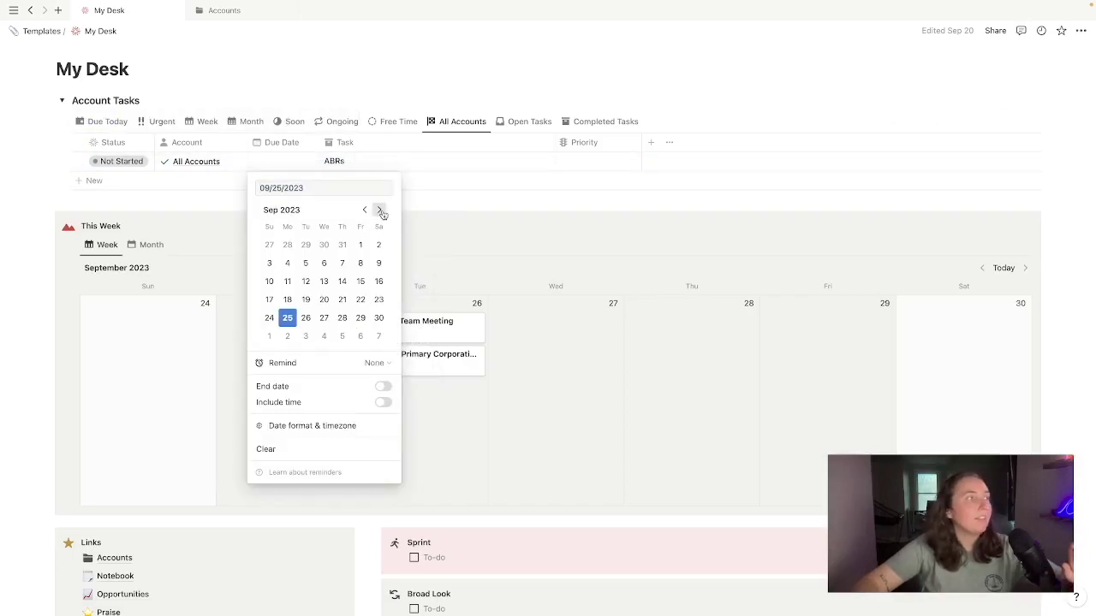
pyautogui.click(124, 161)
pyautogui.click(121, 215)
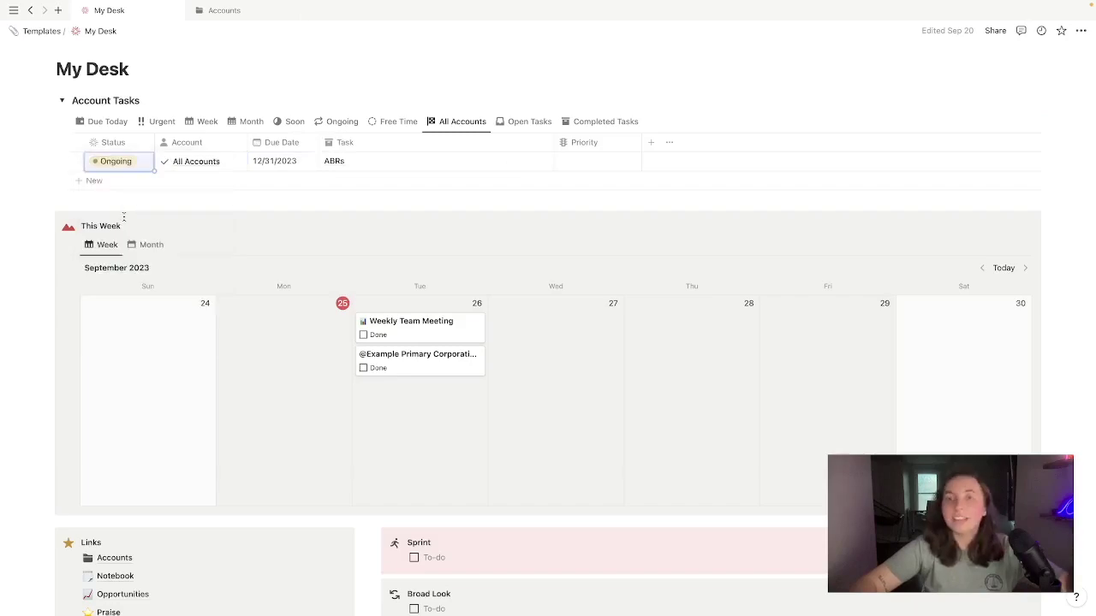
# - Apply the All Accounts Task template to the ABRs task's page and close the page
pyautogui.click(527, 162)
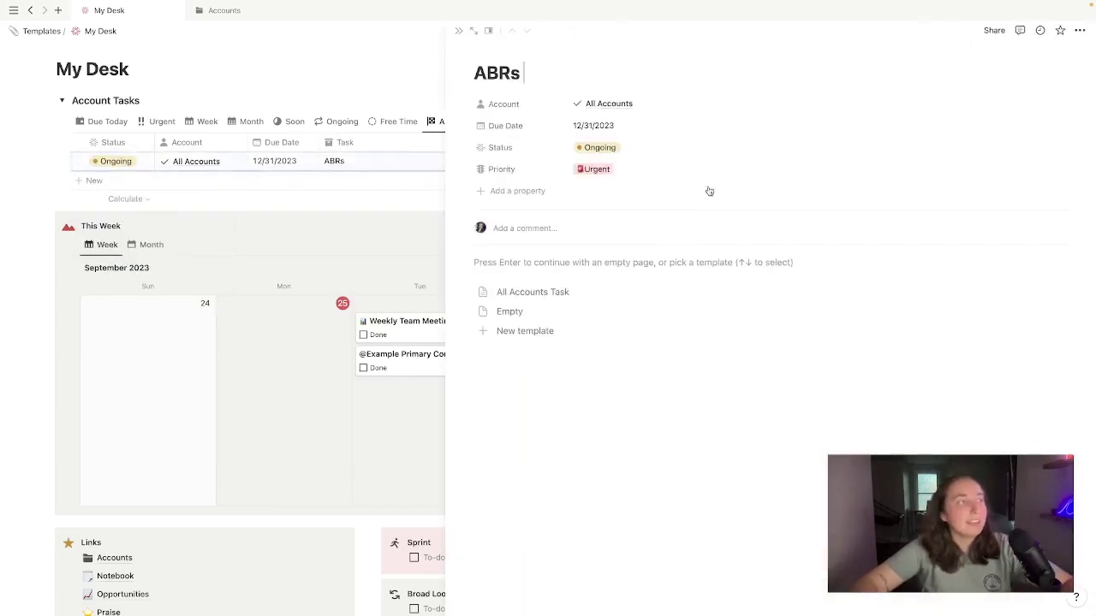
pyautogui.click(584, 292)
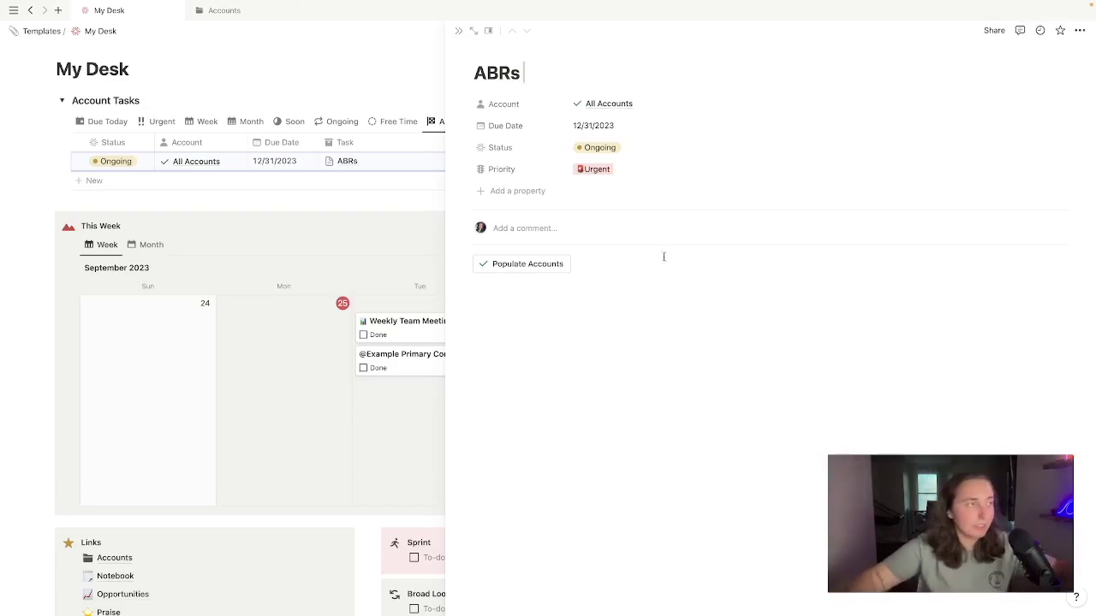
pyautogui.press('Escape')
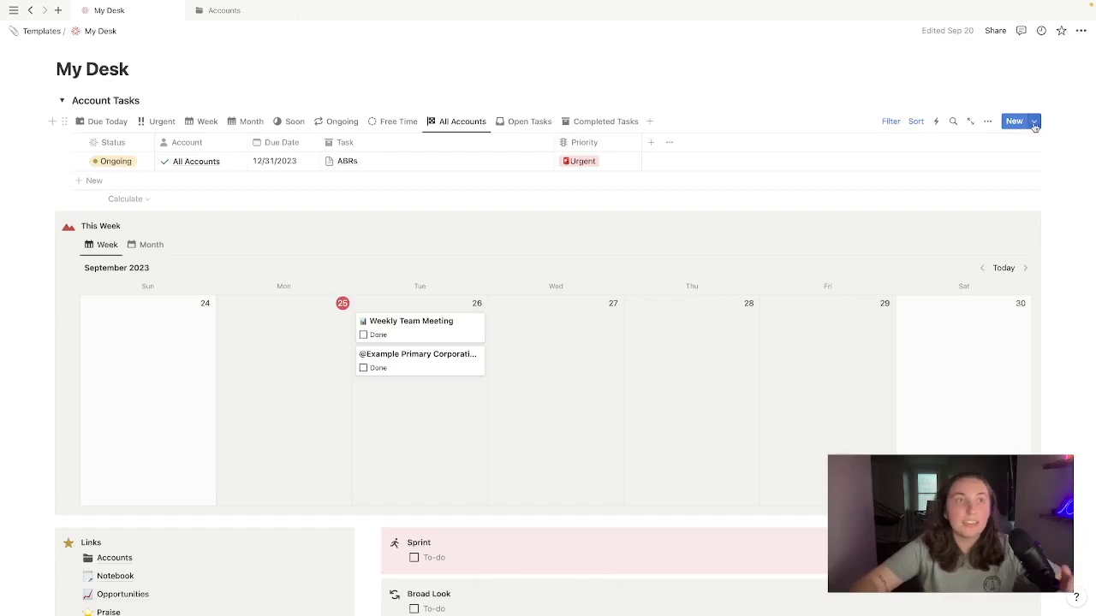
# - Open the All Accounts Task template for editing, examine what its Populate Accounts button inserts, and close the template
pyautogui.click(1034, 123)
pyautogui.click(1076, 162)
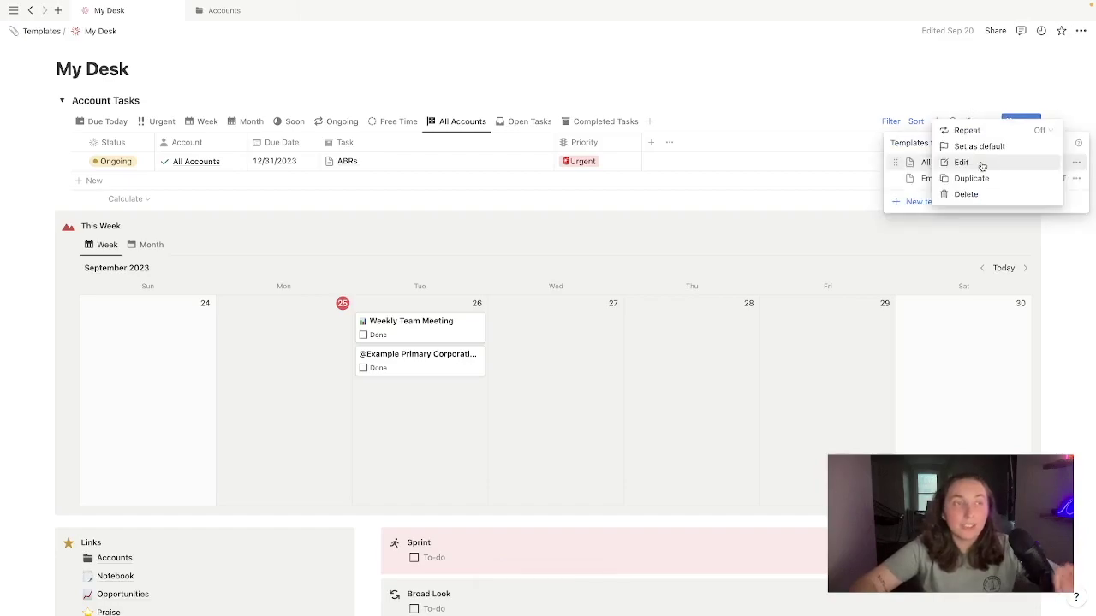
pyautogui.click(961, 162)
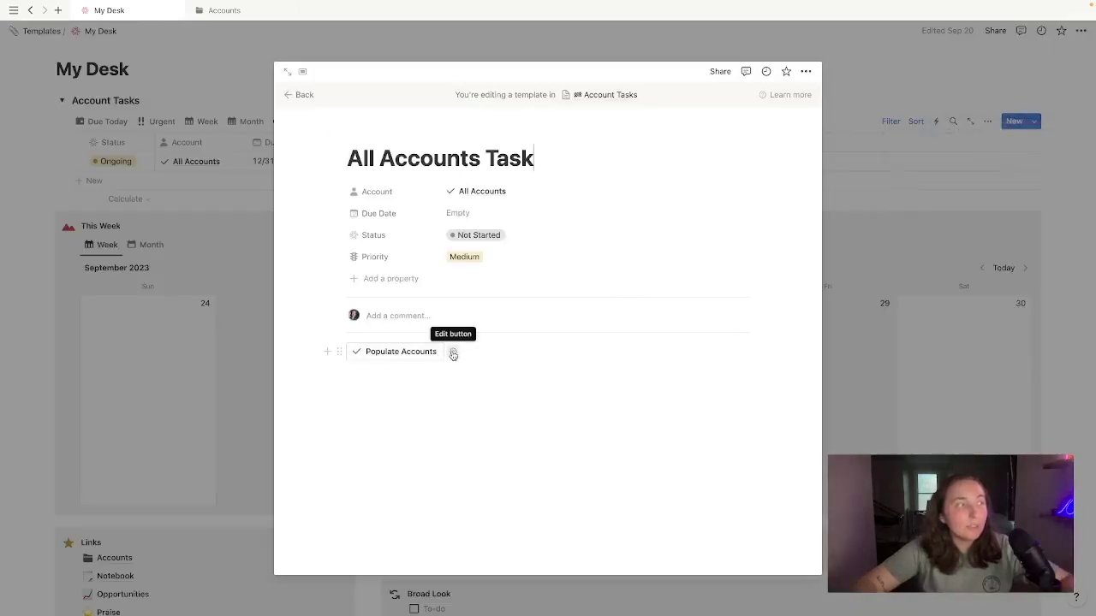
pyautogui.click(453, 354)
pyautogui.click(388, 447)
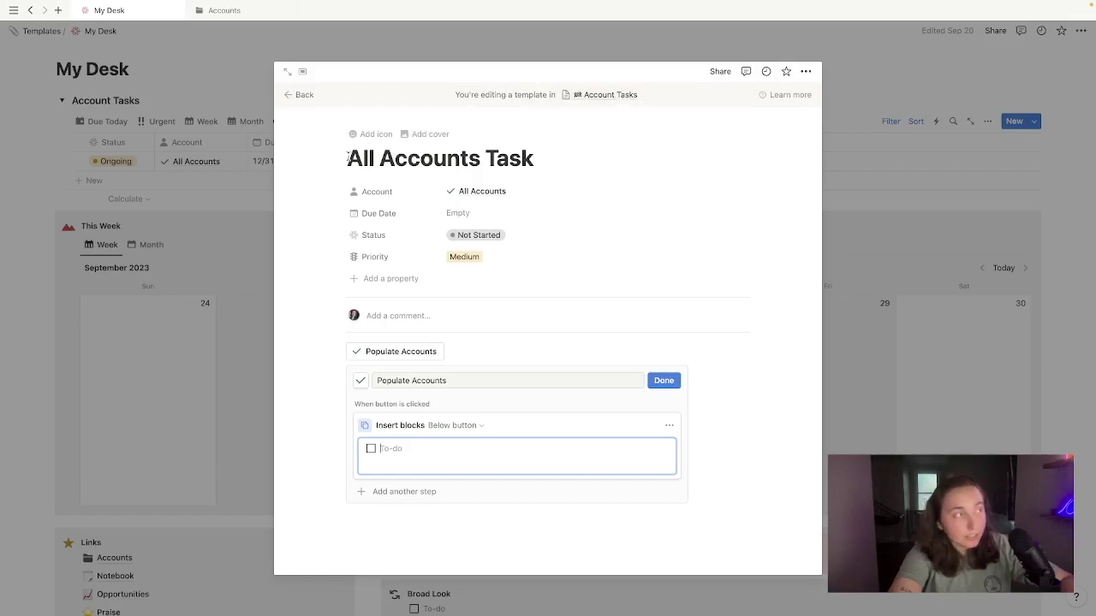
pyautogui.moveTo(347, 157); pyautogui.dragTo(588, 155)
pyautogui.click(589, 155)
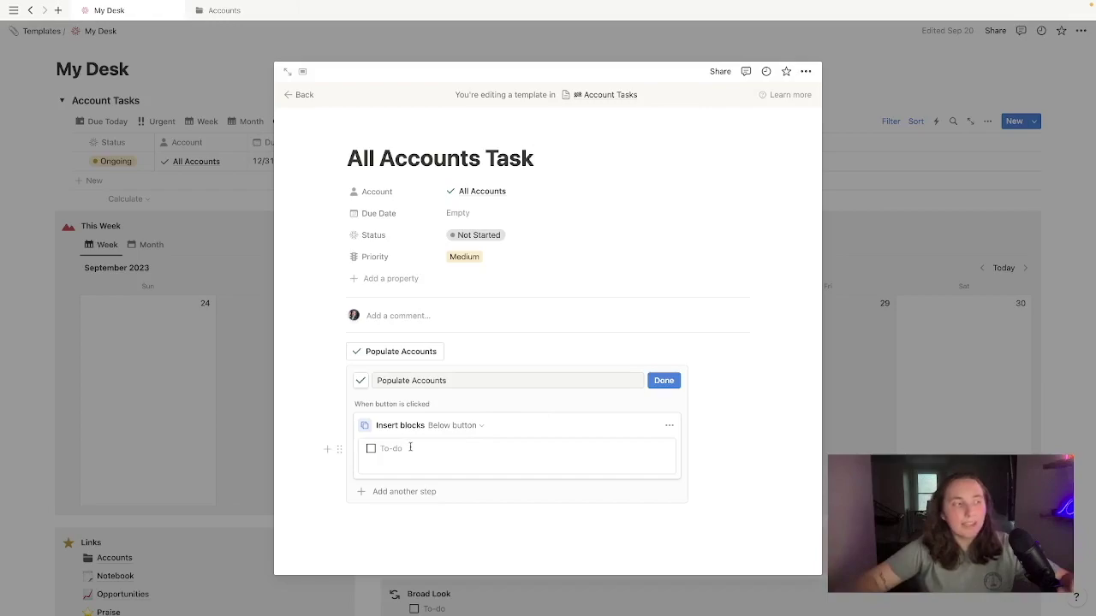
pyautogui.press('Escape')
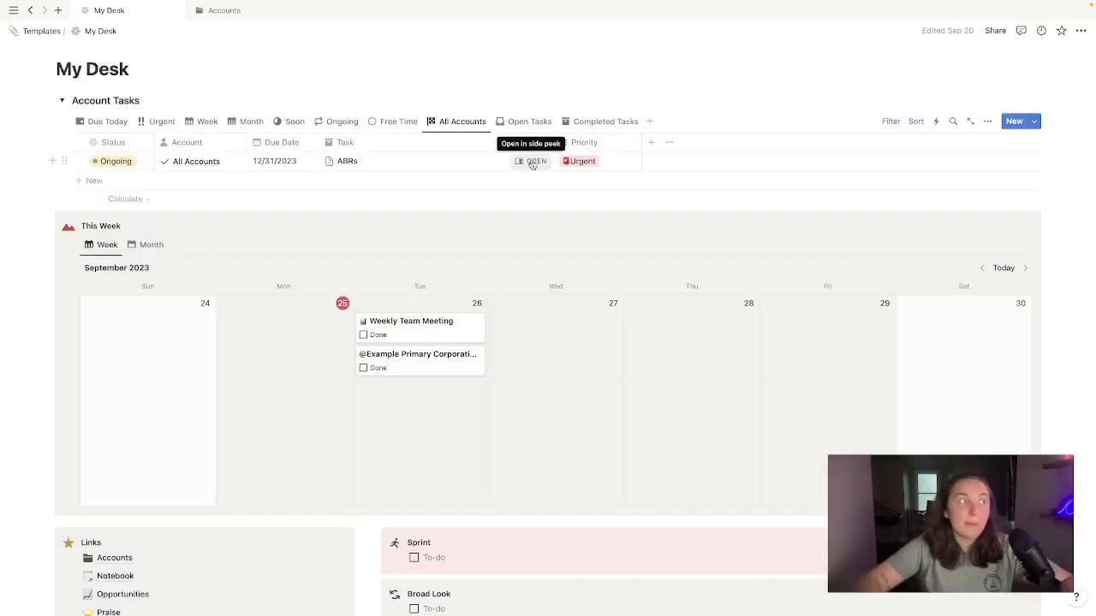
pyautogui.click(532, 162)
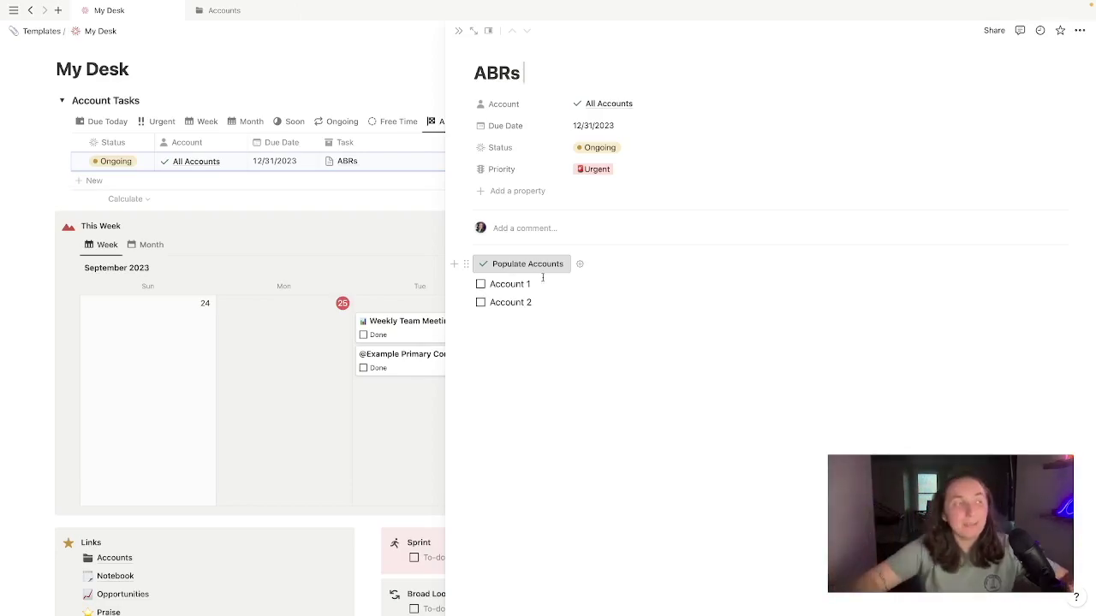
pyautogui.moveTo(543, 278); pyautogui.dragTo(547, 300)
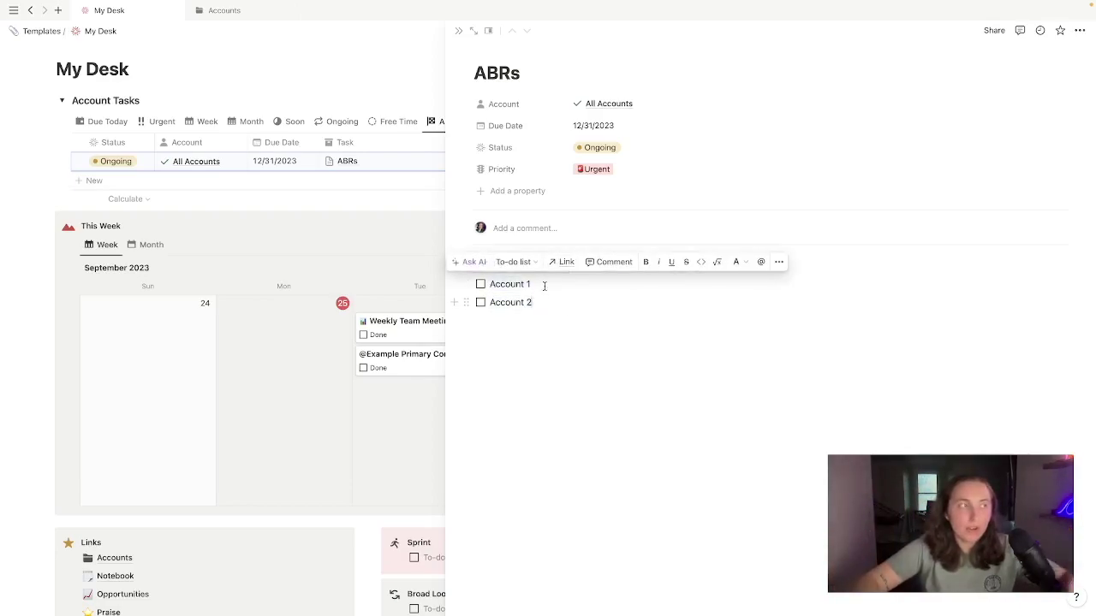
pyautogui.click(544, 286)
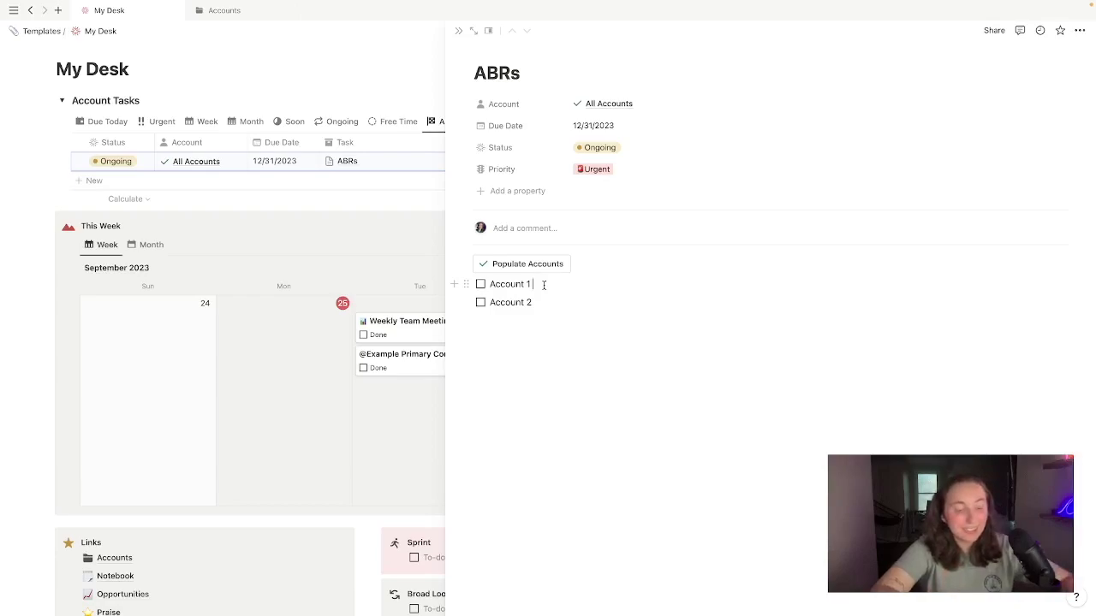
pyautogui.press('Return')
pyautogui.press('Tab')
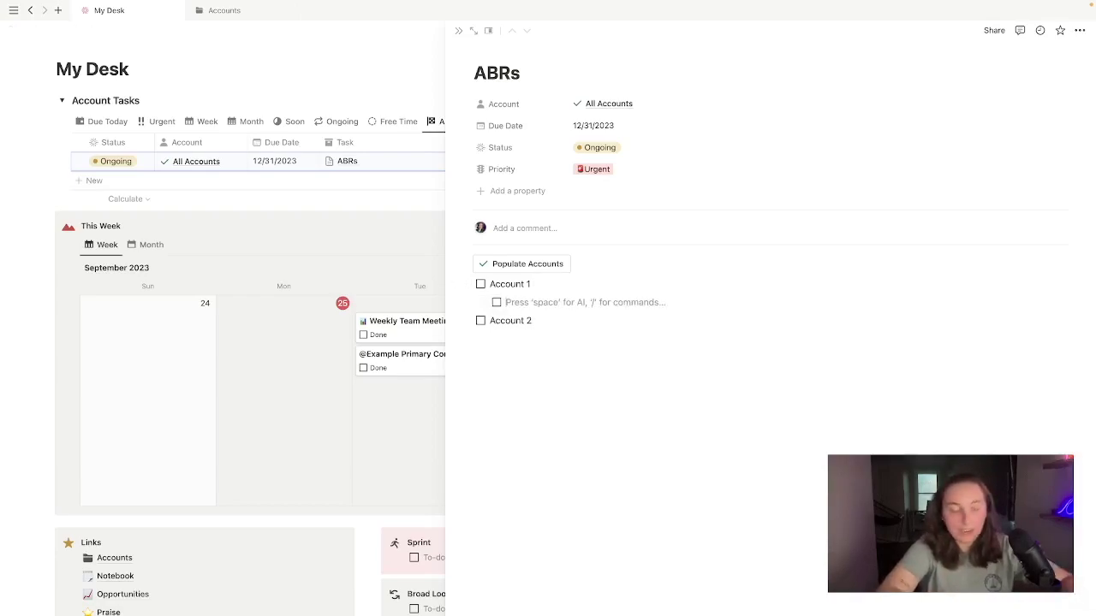
pyautogui.write('reached out ')
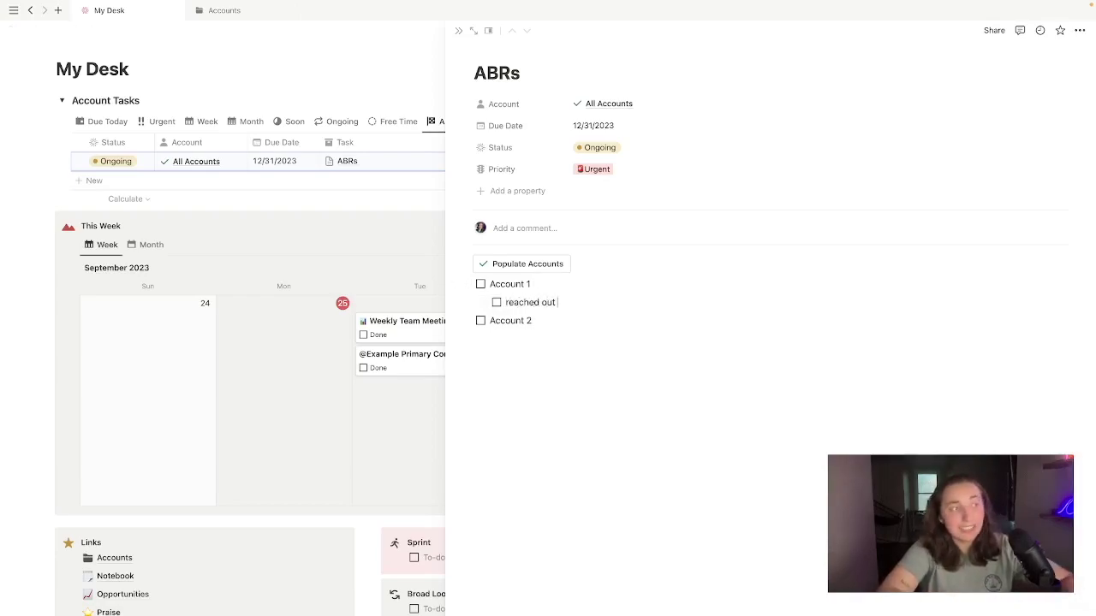
pyautogui.write('@today')
pyautogui.press('Return')
pyautogui.write('waiting for response')
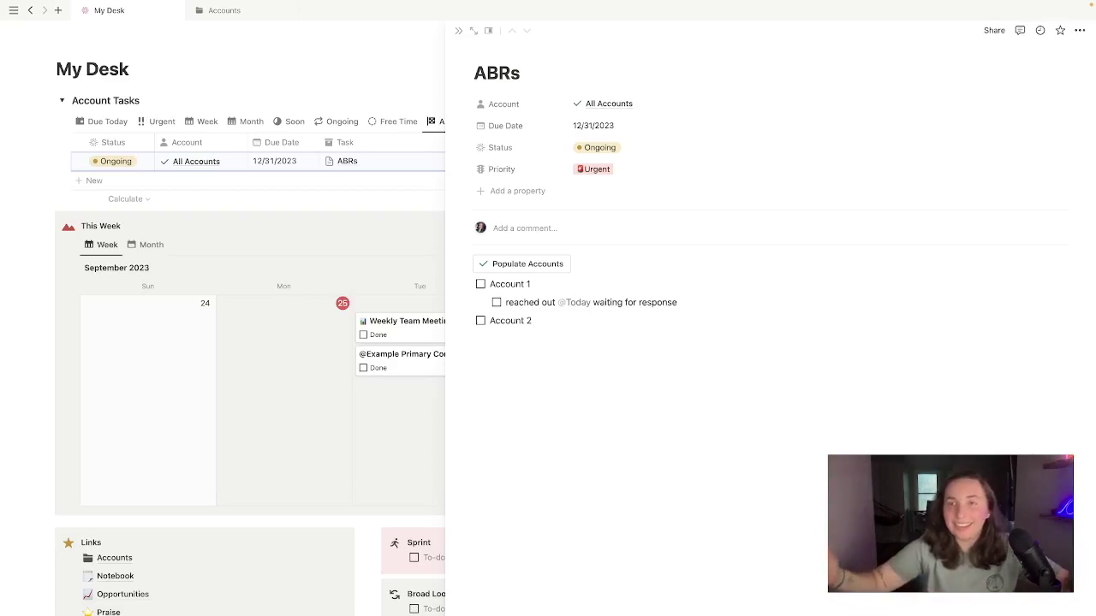
pyautogui.press('Escape')
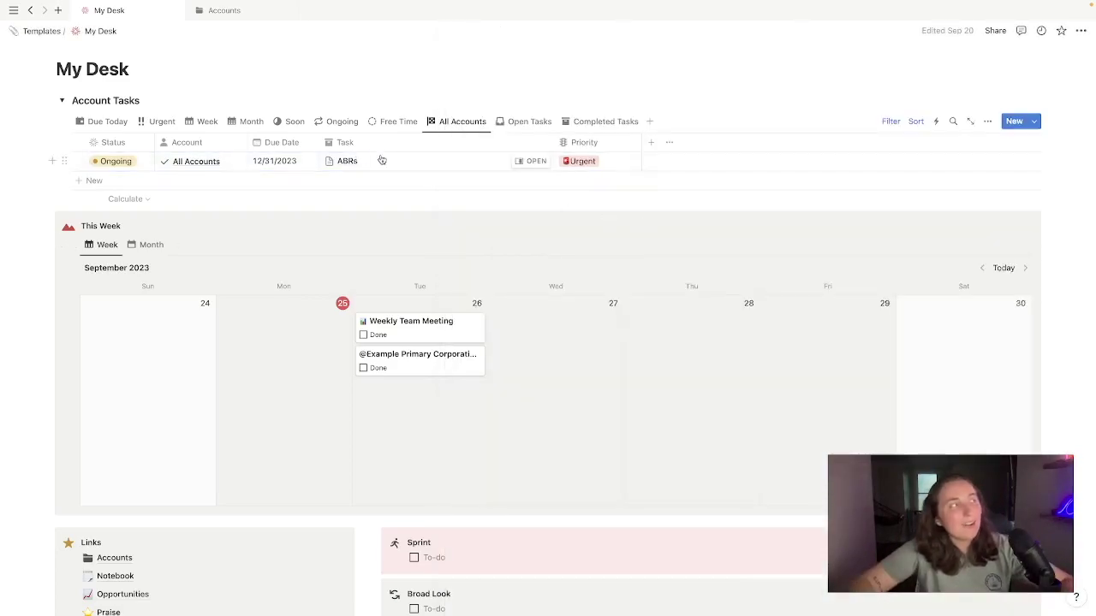
pyautogui.scroll(3, 106, 126)
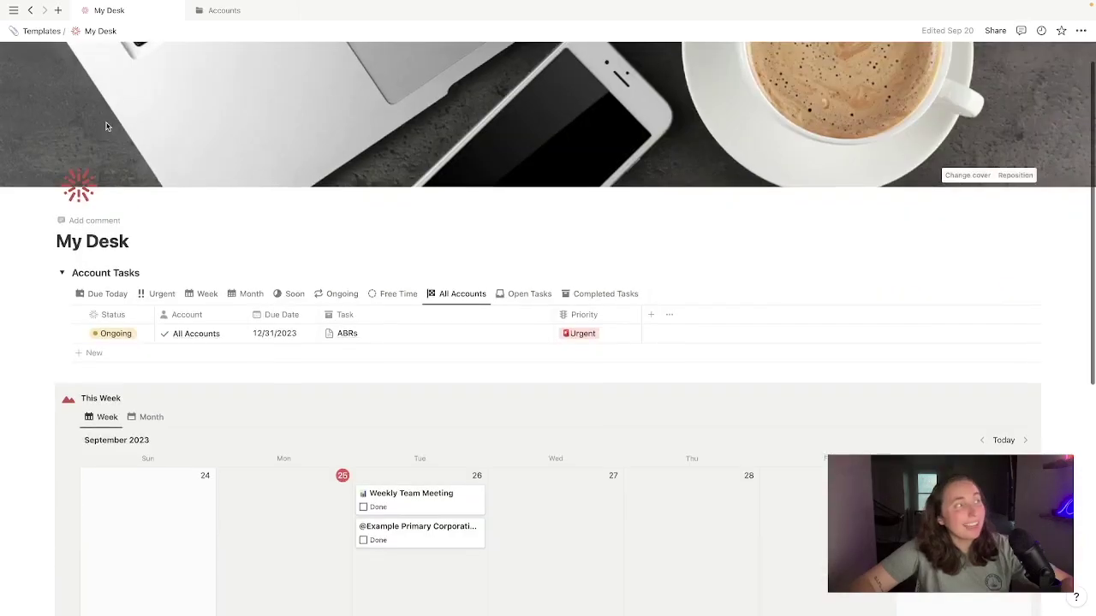
pyautogui.scroll(-2, 106, 126)
pyautogui.scroll(-3, 105, 123)
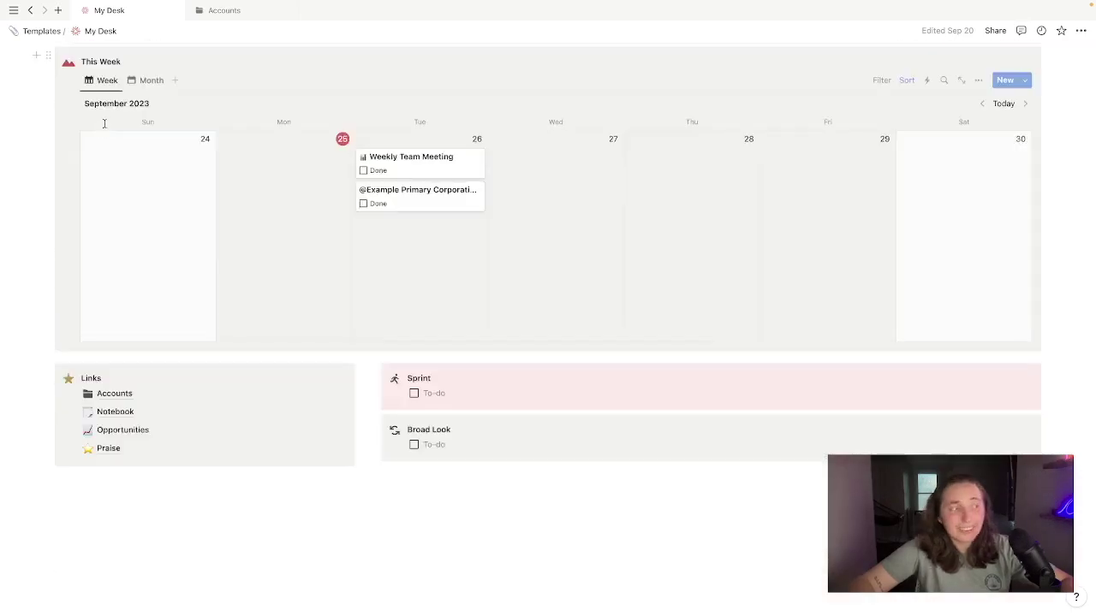